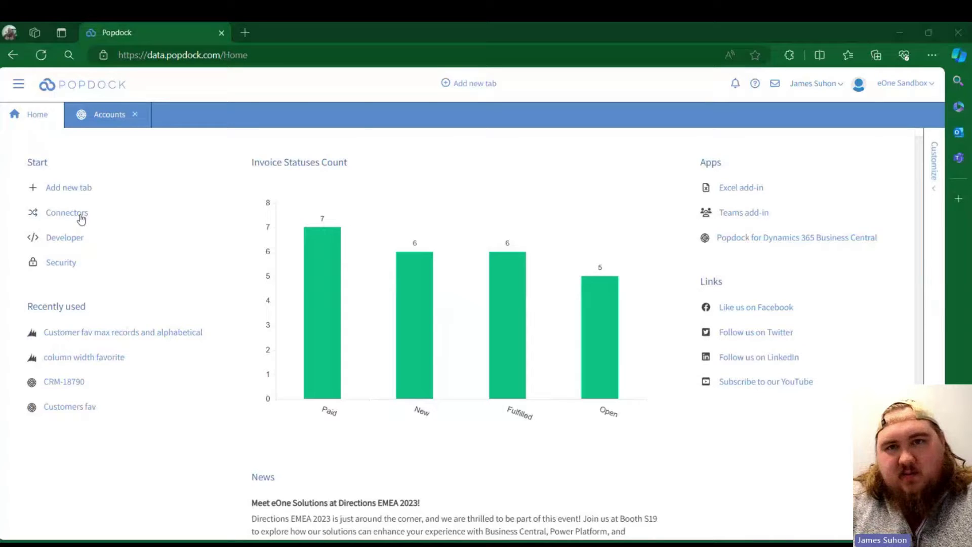
- Show the Connectors list and scroll down to the Dynamics 365 Business Central connectors
left_click(66, 212)
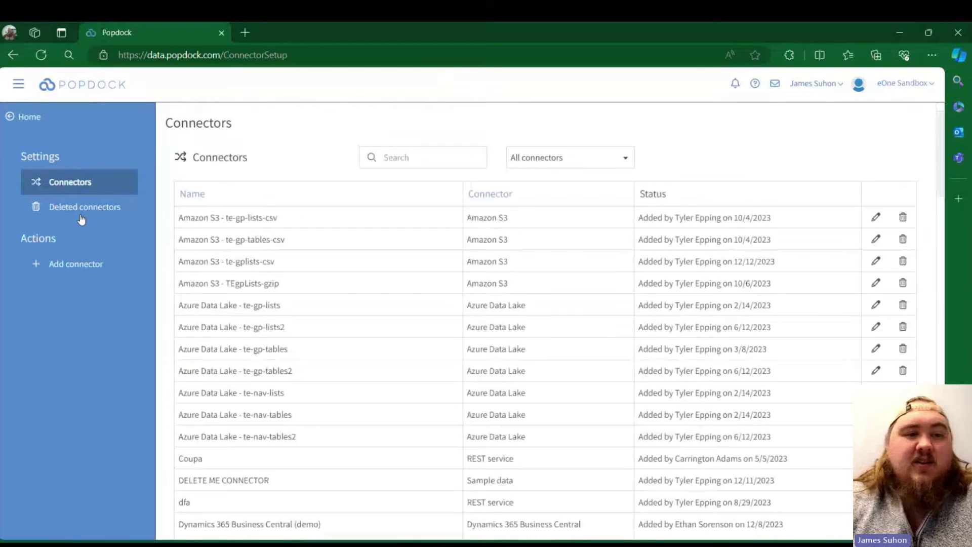
scroll(354, 324, "down", 5)
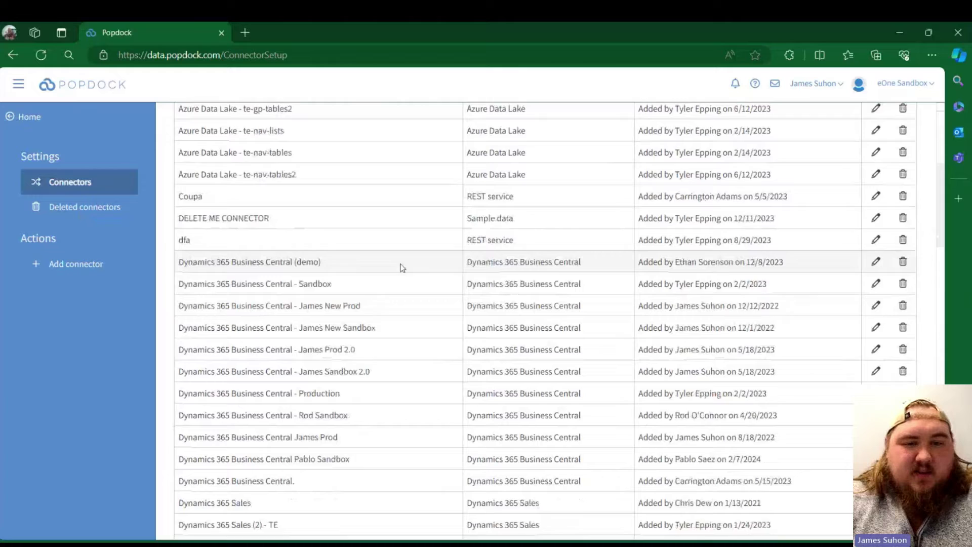
scroll(385, 268, "down", 1)
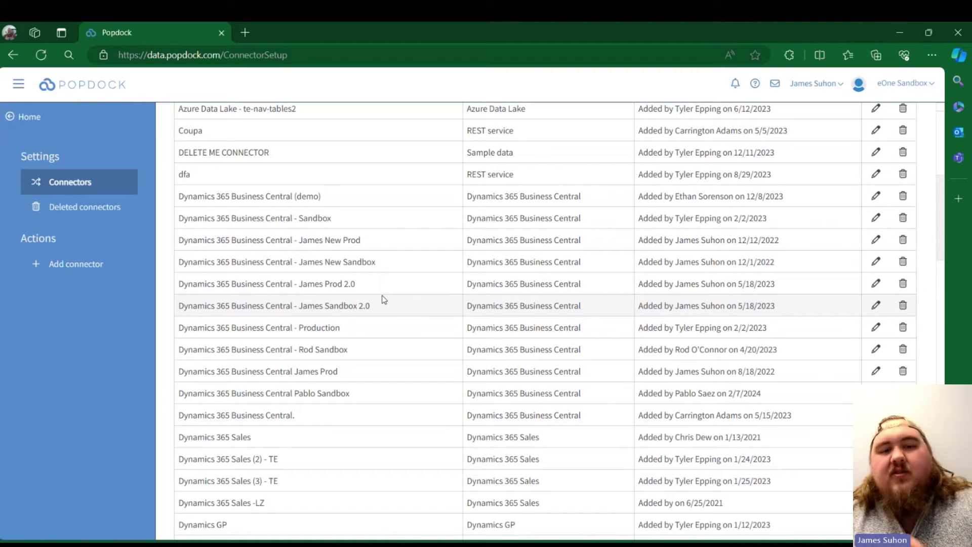
- Review the Business Central sandbox 2.0 connection settings (Environment: Sandbox) and cancel without changes
left_click(875, 305)
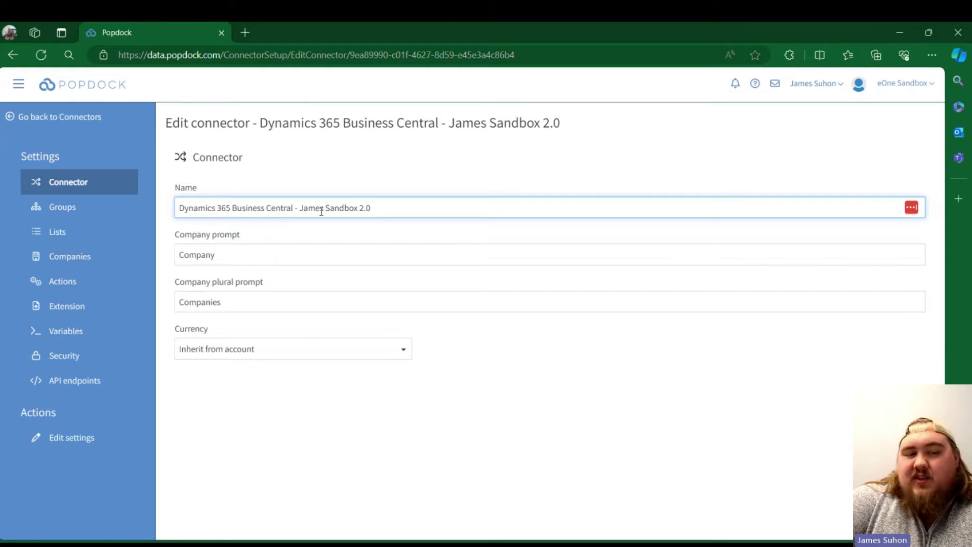
left_click(65, 441)
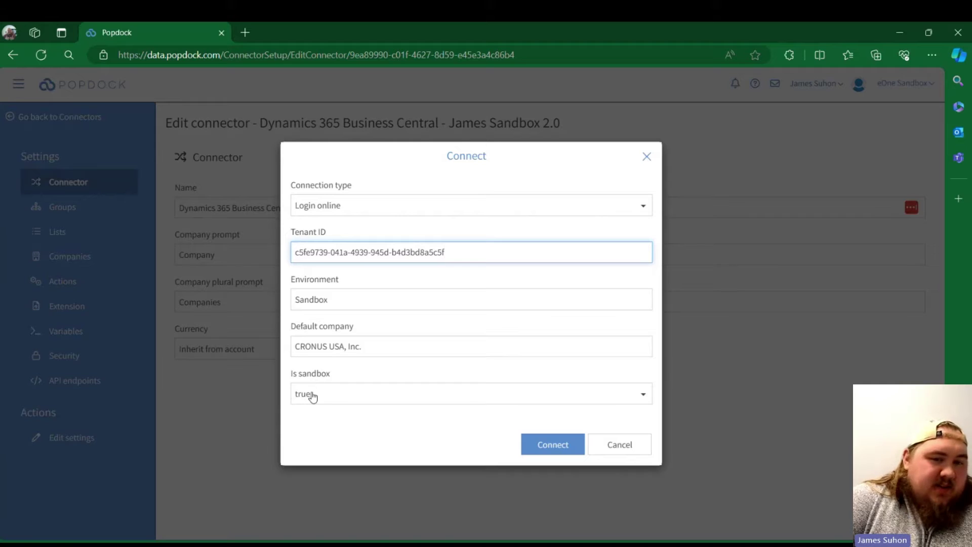
double_click(335, 298)
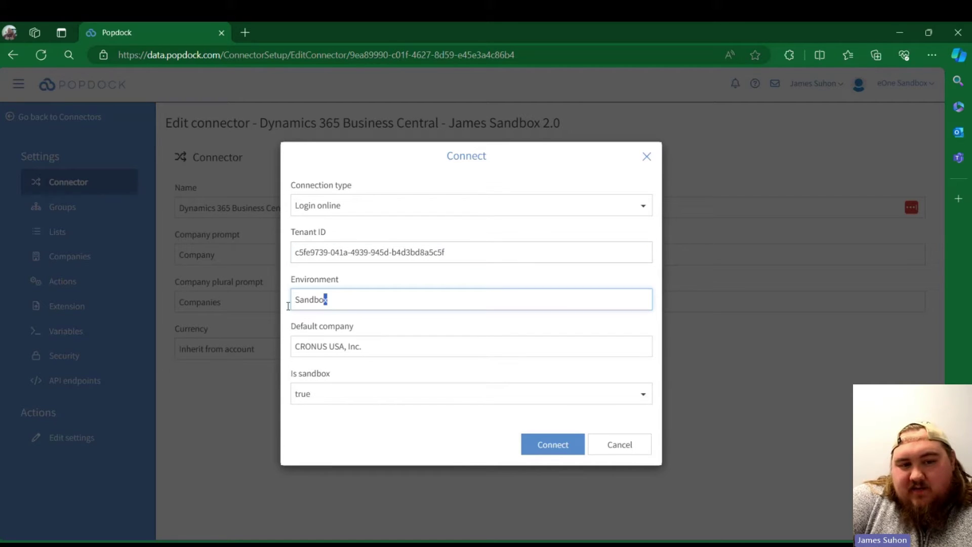
left_click(627, 439)
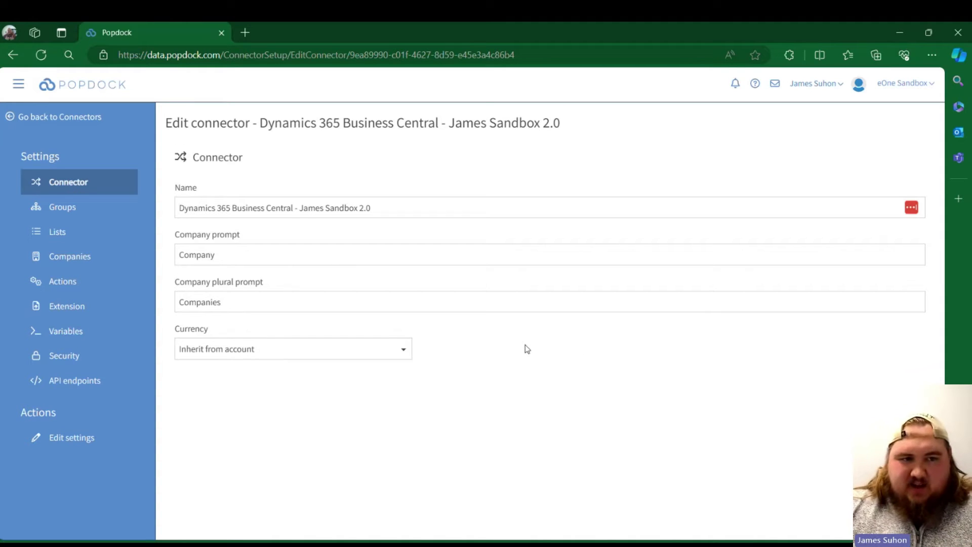
- Browse the connector's lists down to Query builder lists like GLE, Sales Invoice Detailed and Trial Balance
left_click(63, 231)
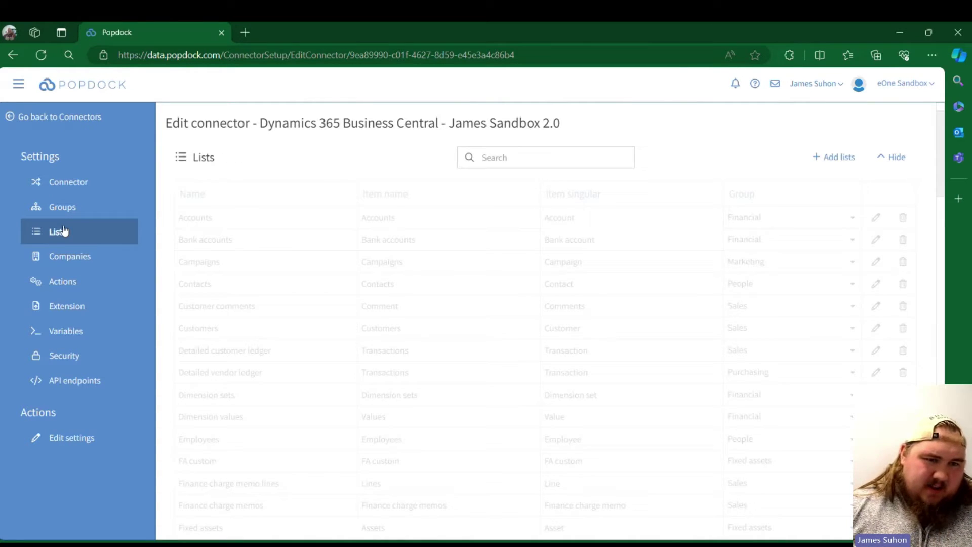
scroll(402, 238, "down", 3)
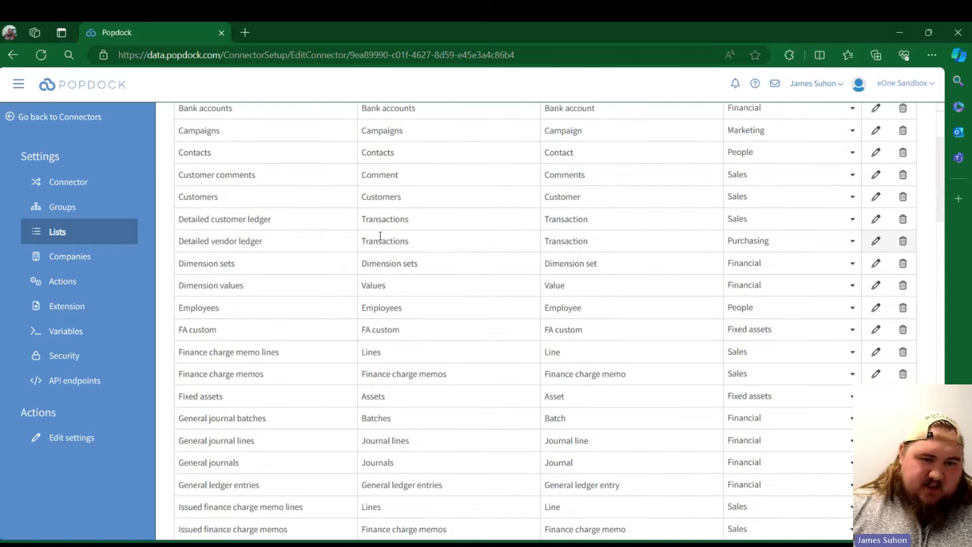
scroll(316, 241, "down", 15)
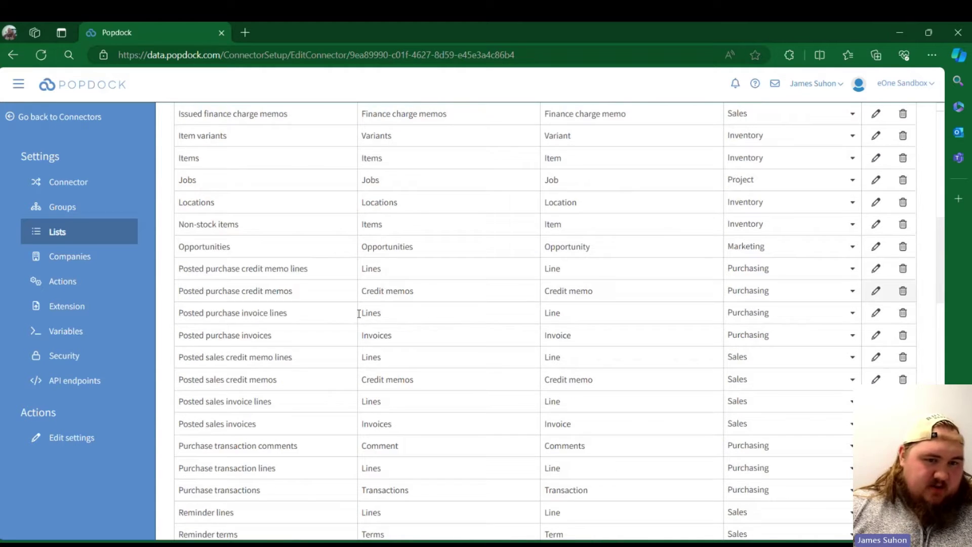
scroll(373, 294, "down", 6)
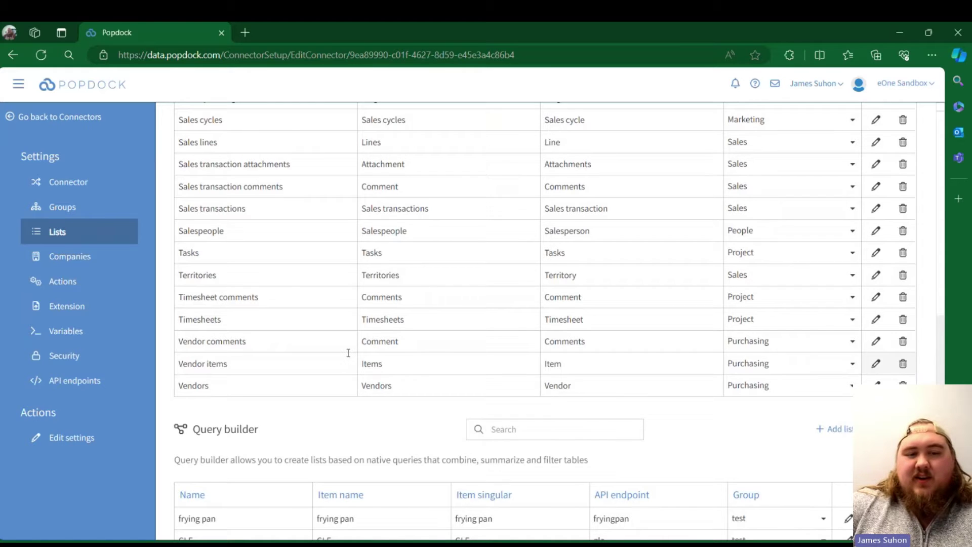
scroll(354, 344, "down", 4)
scroll(416, 318, "down", 8)
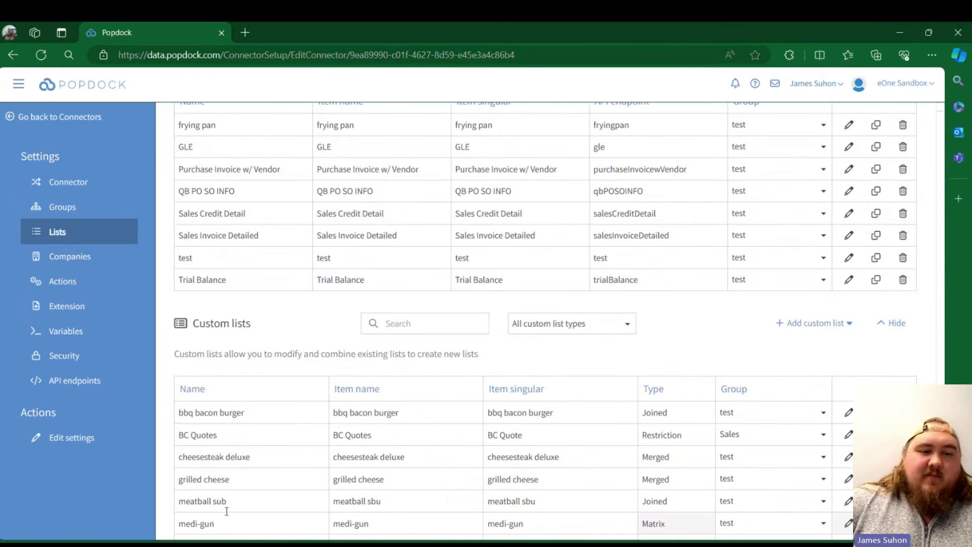
scroll(292, 373, "up", 8)
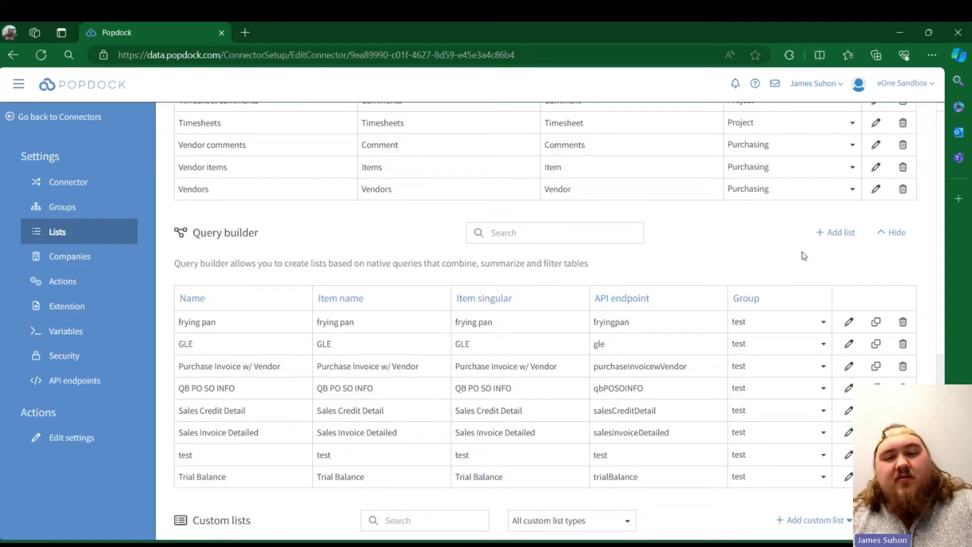
- Create a new Query builder list named 'Query Builder Sample'
left_click(821, 236)
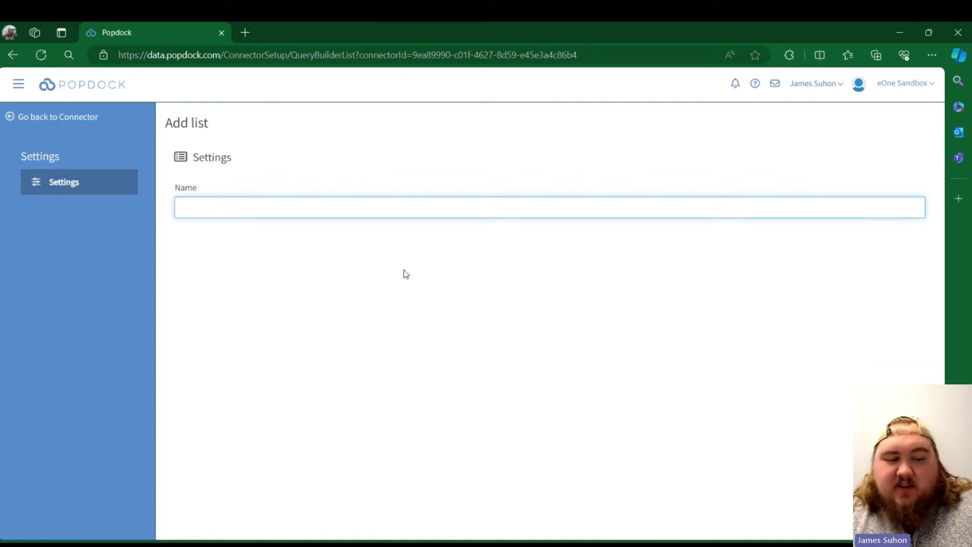
type("Query Buil")
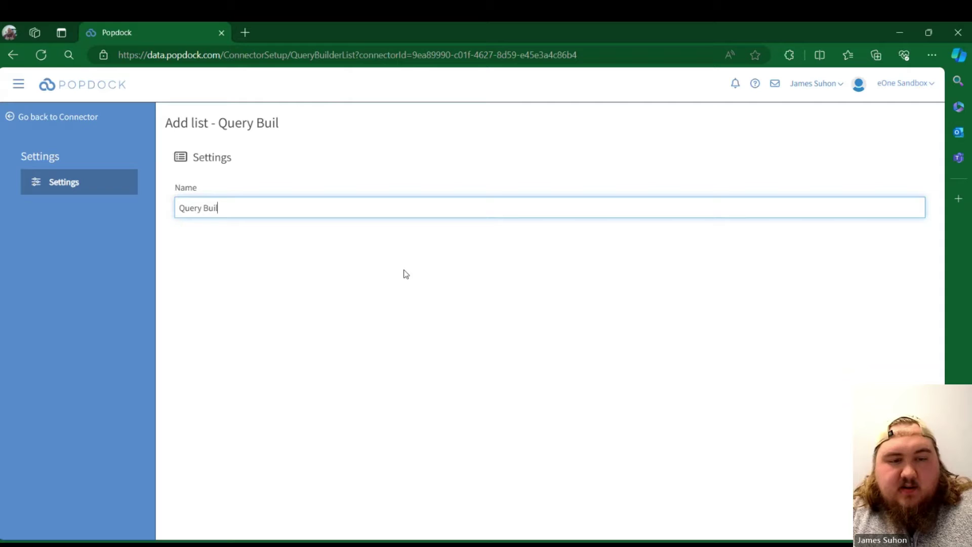
type("der Sample")
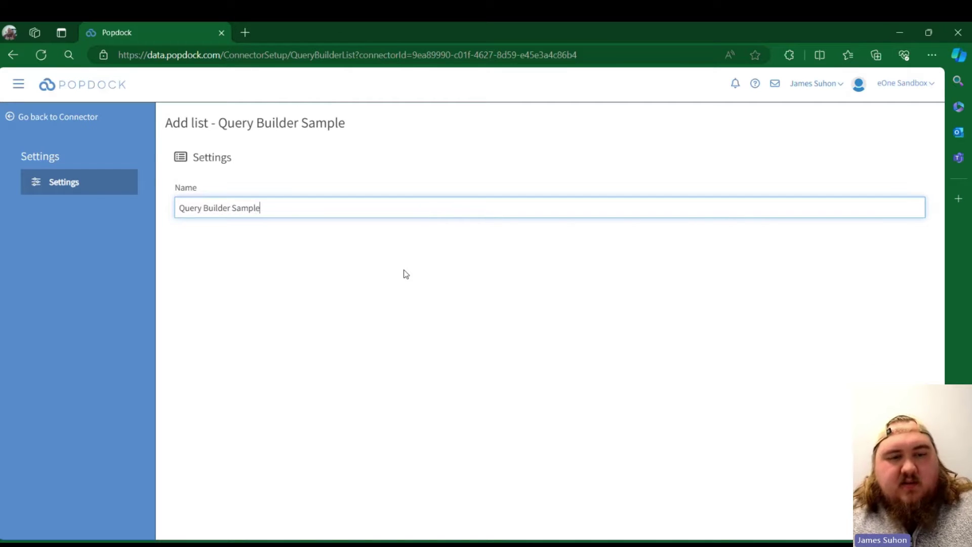
key("Return")
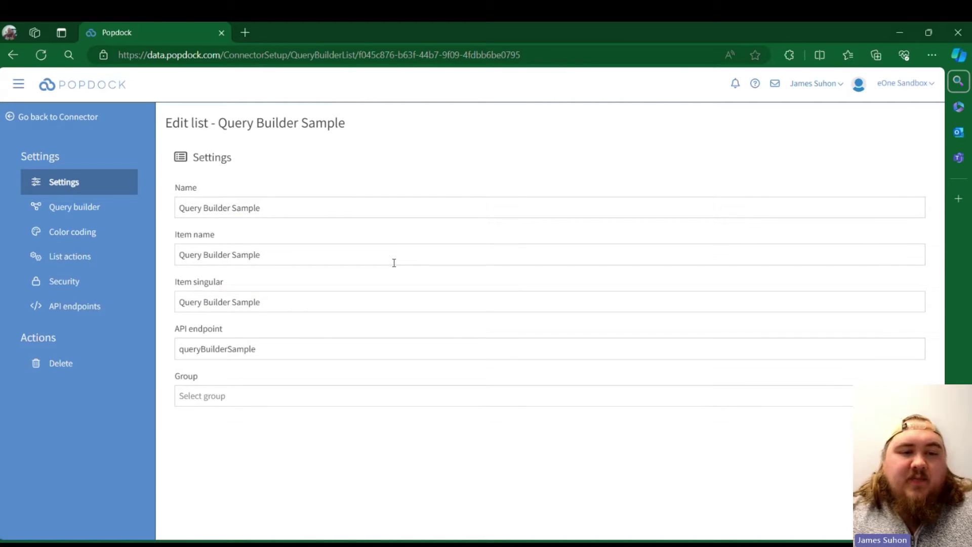
- Put the list in the test group and bring up its empty query builder
left_click(235, 402)
scroll(258, 451, "down", 1)
left_click(221, 529)
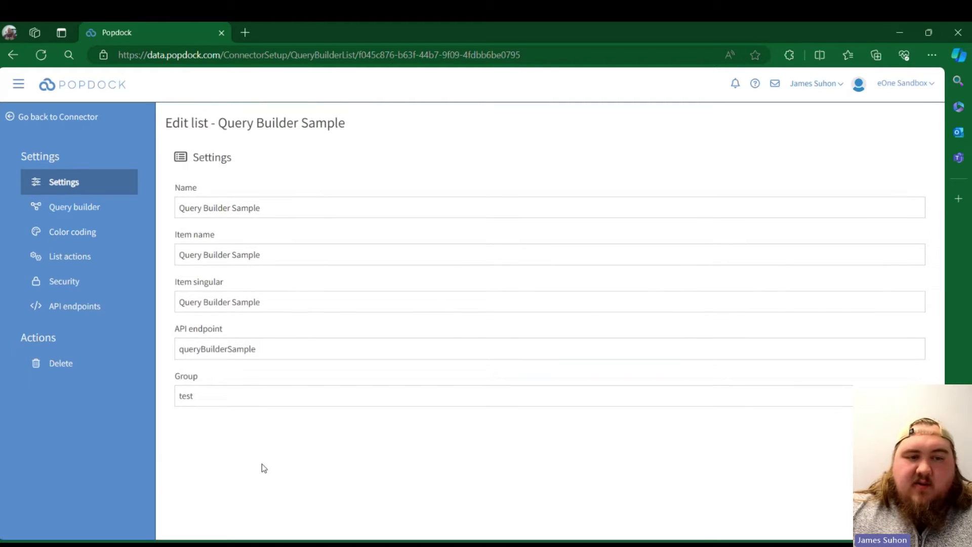
left_click(87, 208)
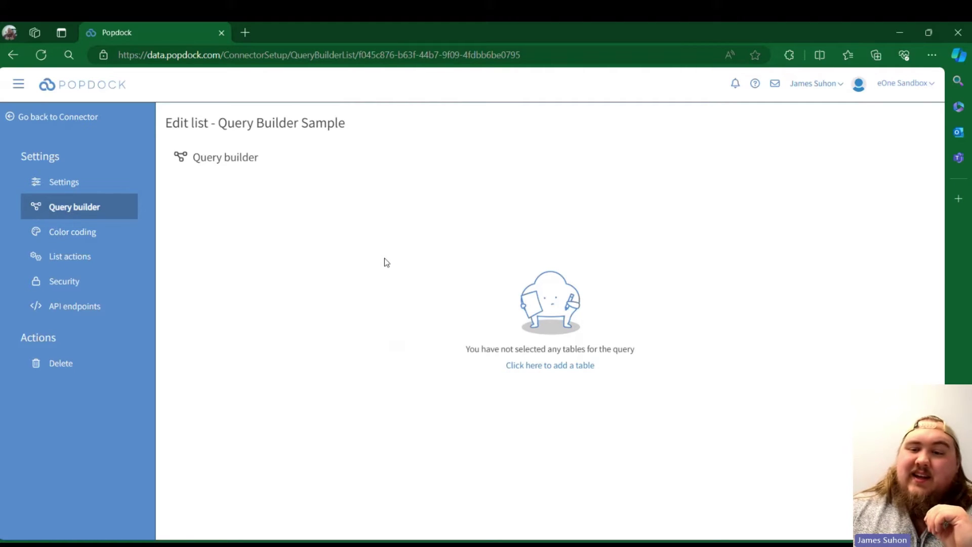
- Add the Customer table as the query's first table
left_click(516, 365)
left_click(400, 303)
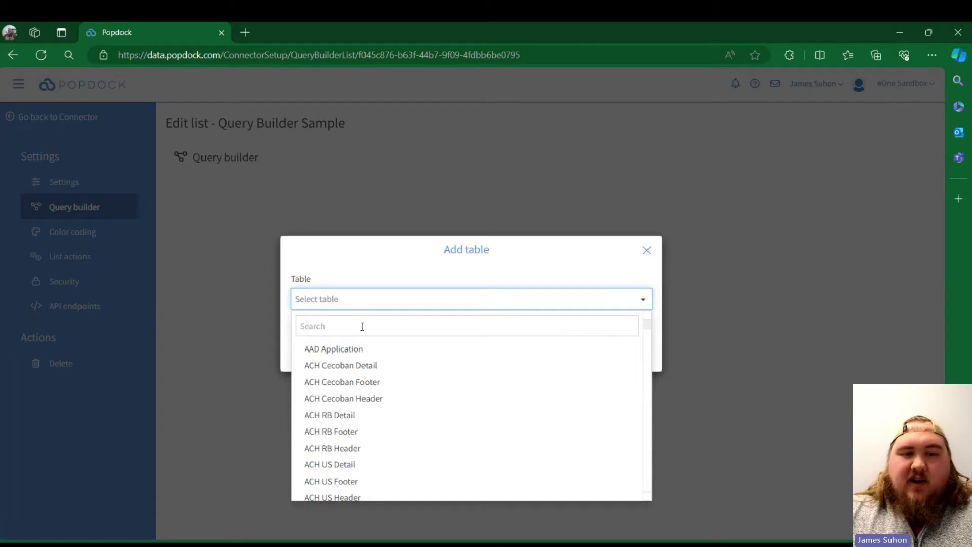
type("customer")
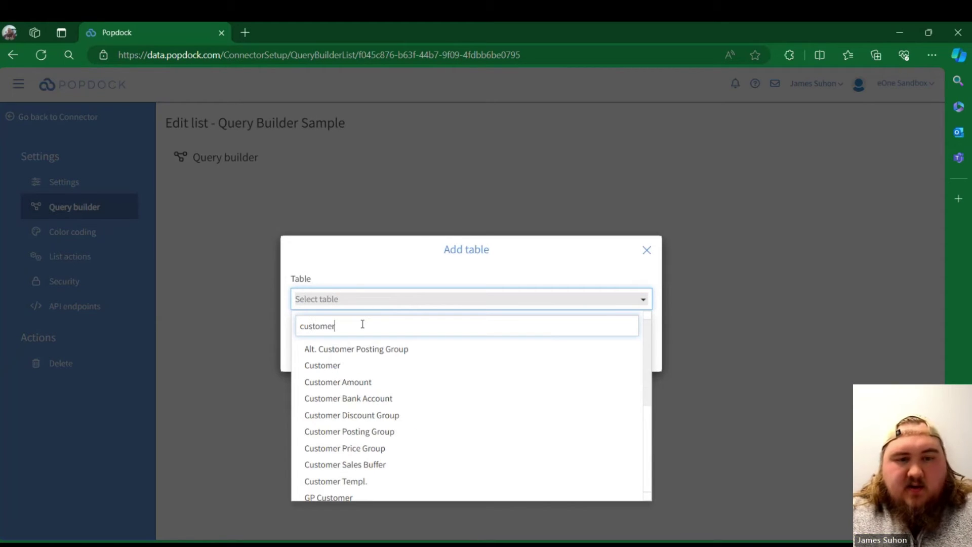
left_click(321, 365)
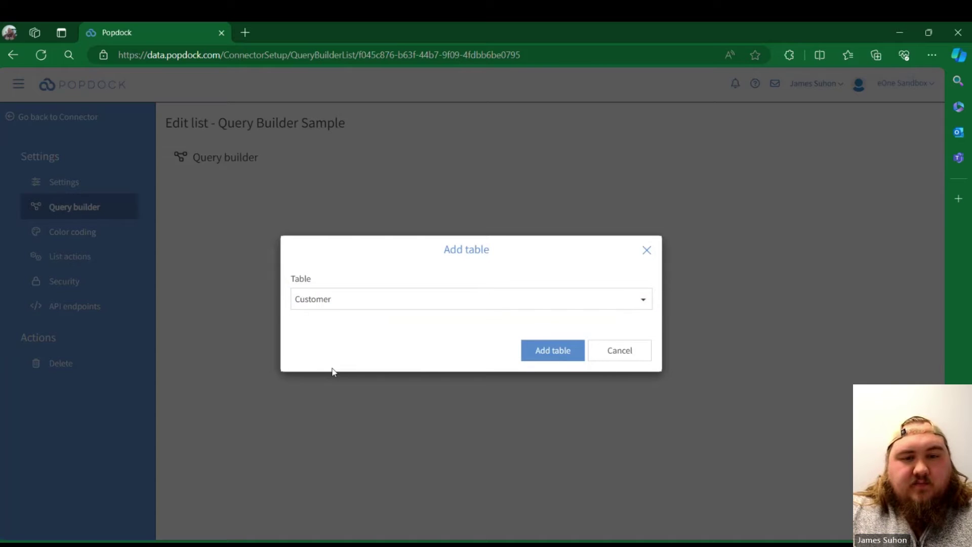
left_click(548, 346)
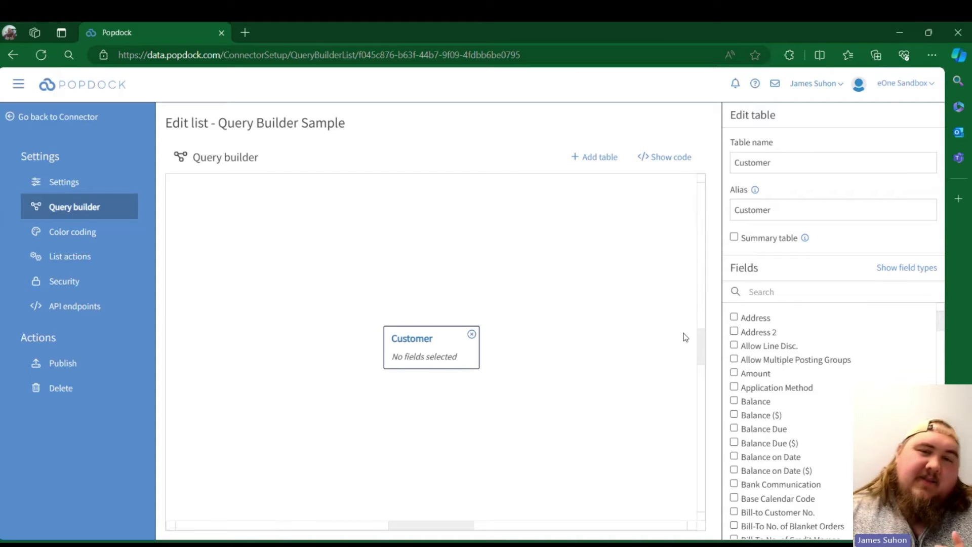
- Include the Customer fields Address, Amount, Balance and City
left_click(734, 317)
left_click(734, 373)
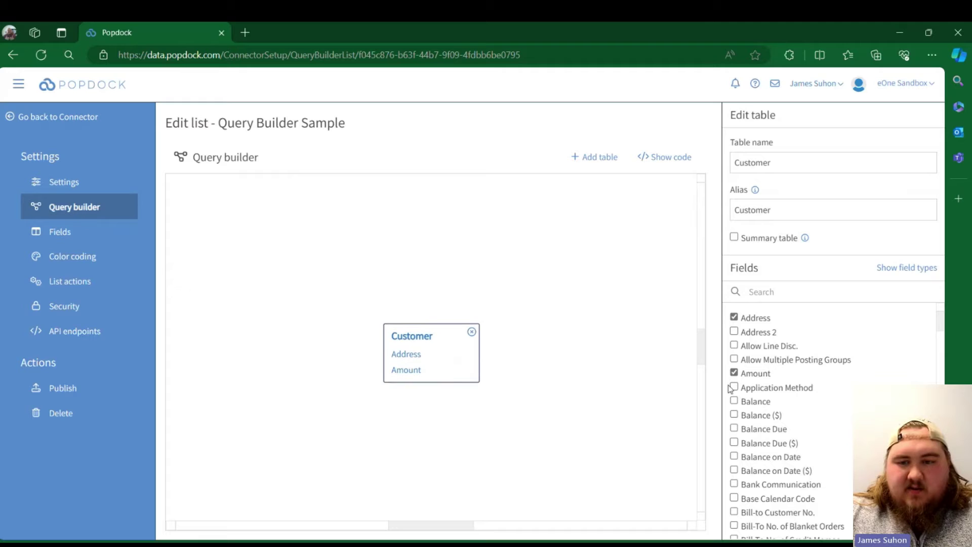
left_click(735, 401)
scroll(739, 395, "down", 10)
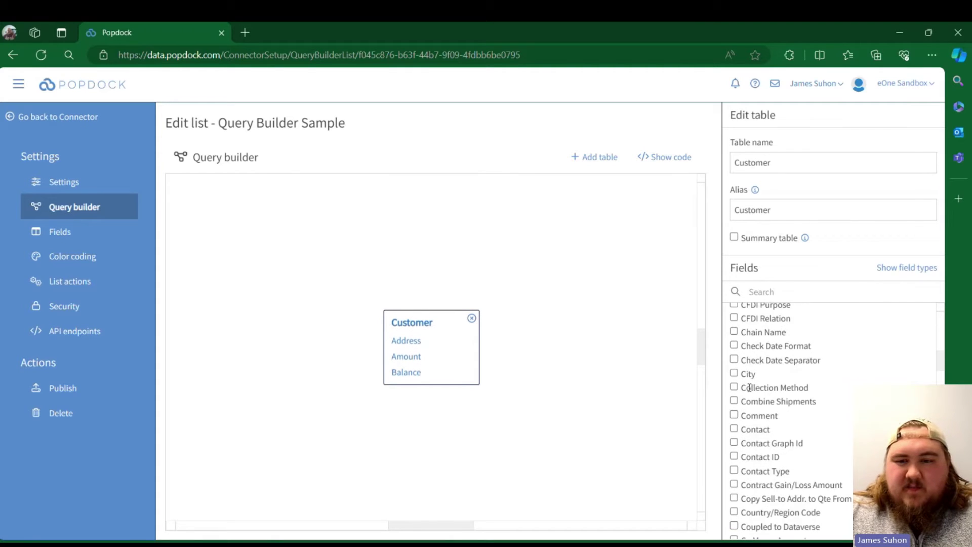
scroll(734, 354, "up", 1)
left_click(734, 314)
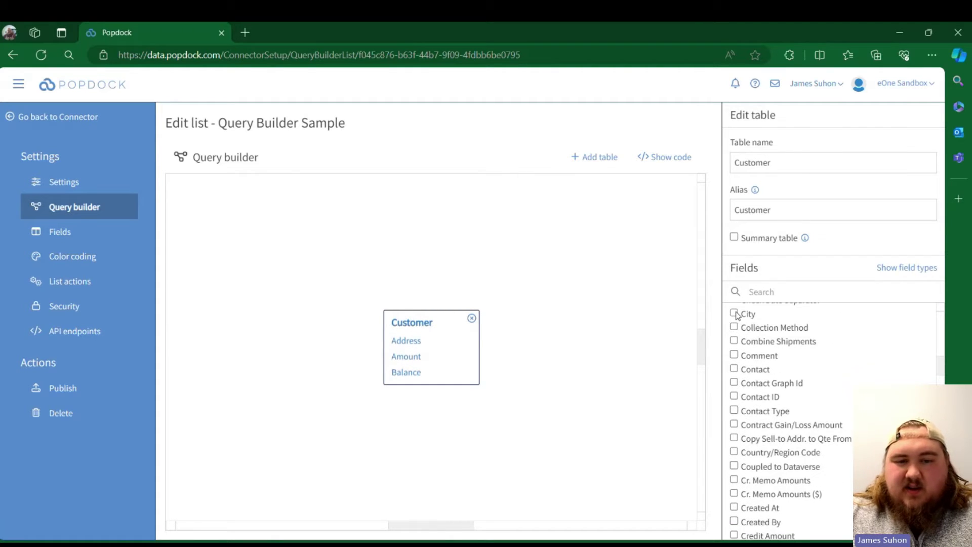
- Choose G/L Account as the table to join to Customer
left_click(590, 159)
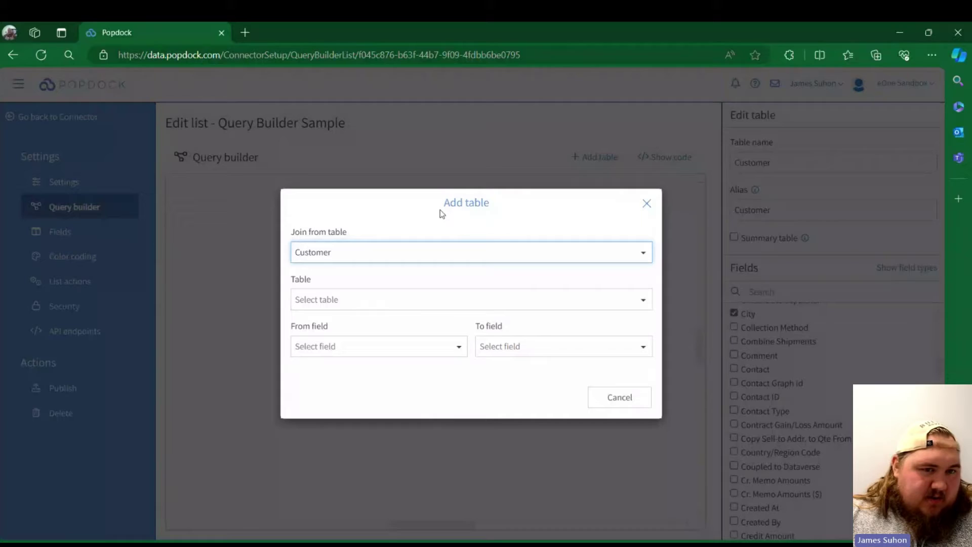
left_click(394, 301)
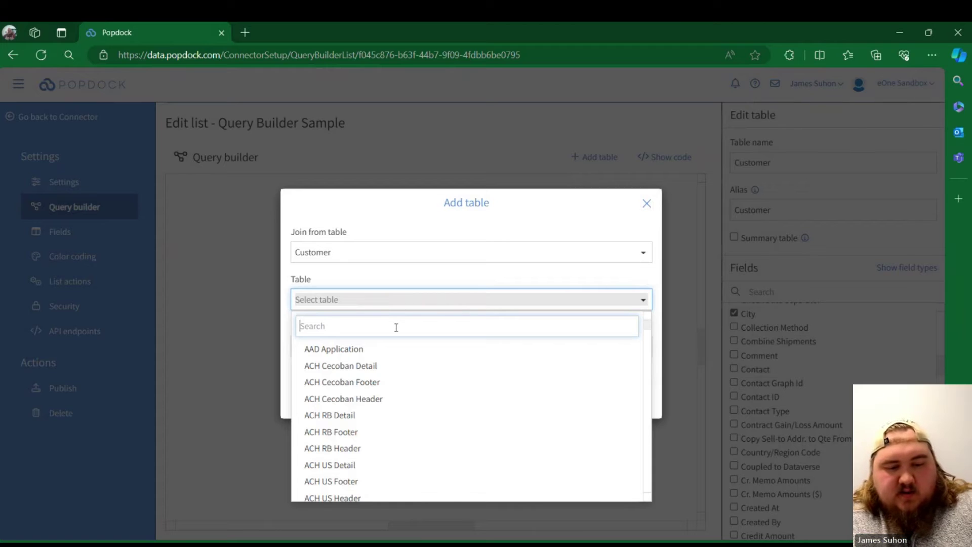
type("gn")
key("BackSpace")
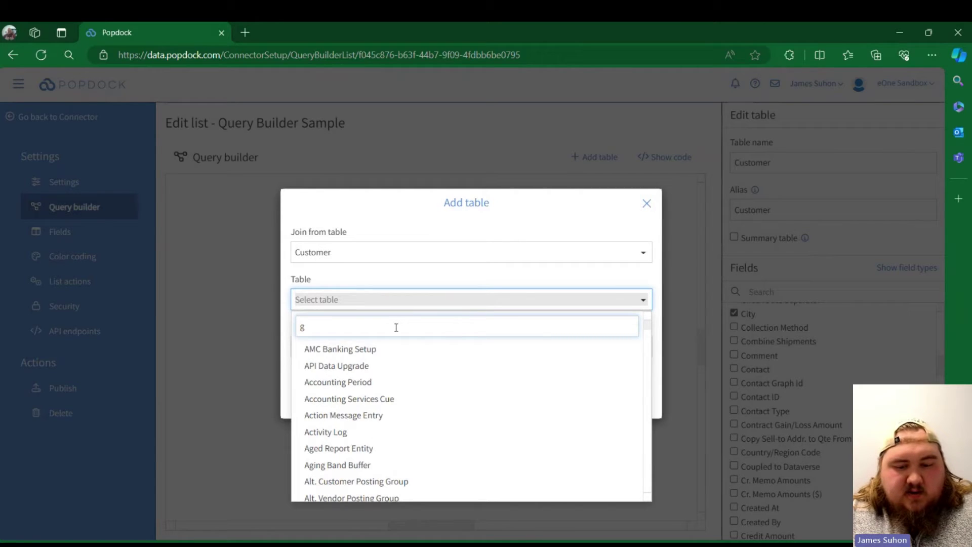
type("/l")
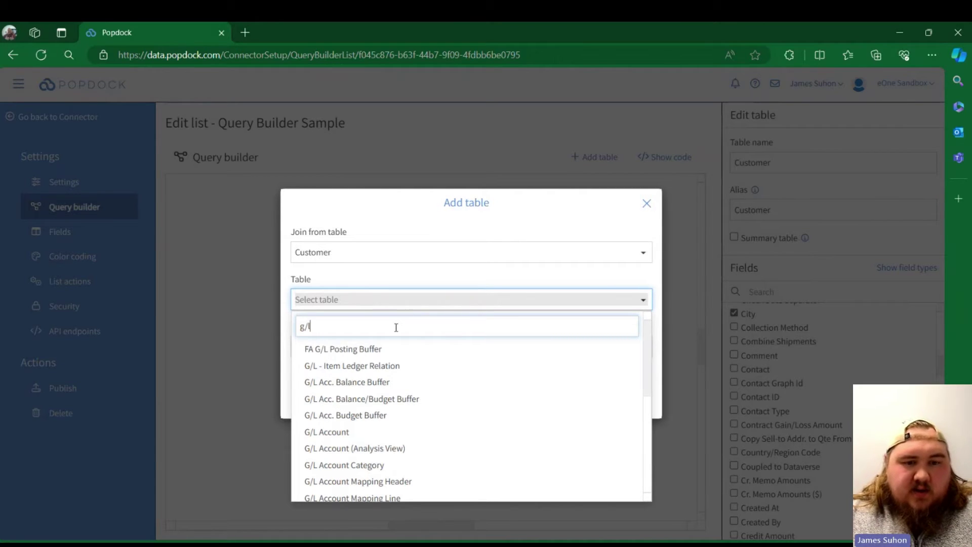
left_click(392, 435)
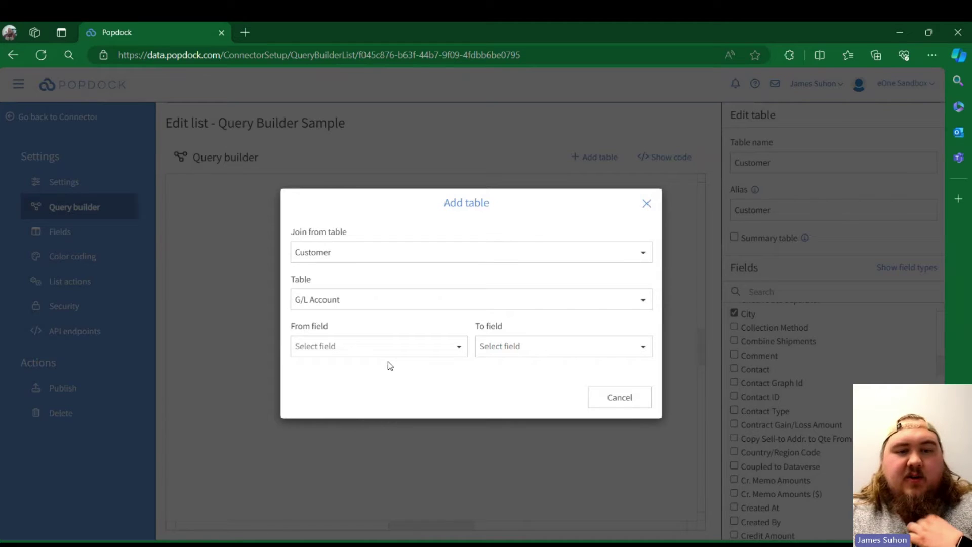
- Set the join's From field to Customer No
left_click(378, 347)
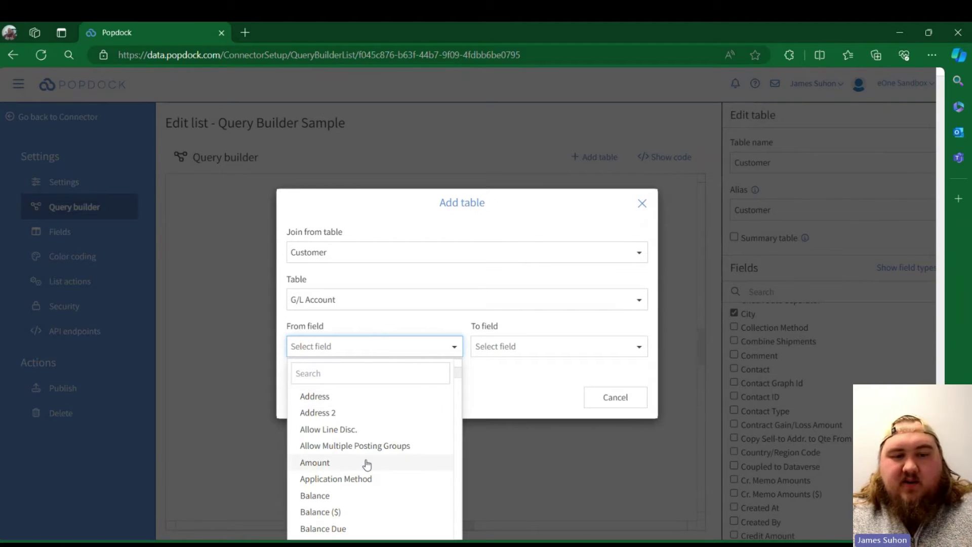
scroll(367, 455, "down", 5)
scroll(377, 463, "down", 10)
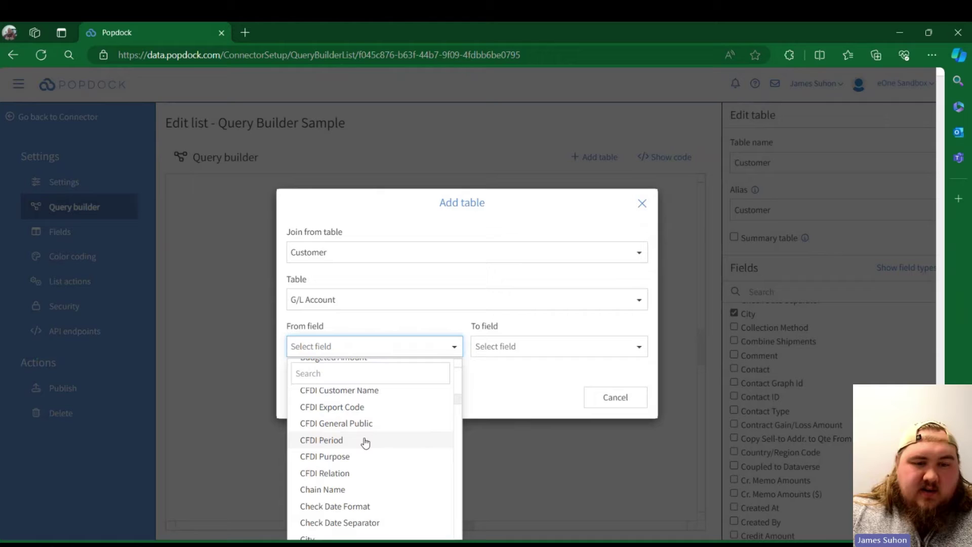
scroll(380, 472, "down", 9)
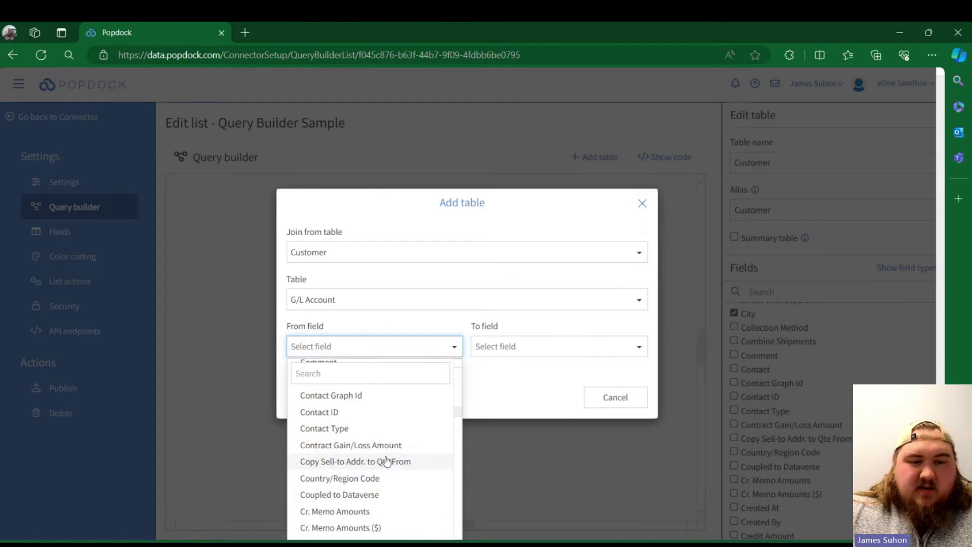
scroll(386, 459, "down", 4)
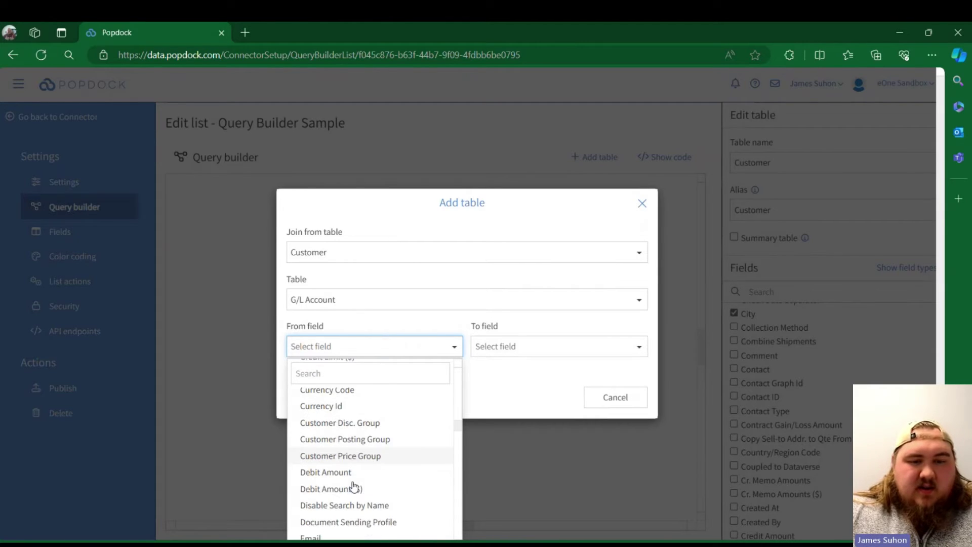
scroll(375, 455, "up", 1)
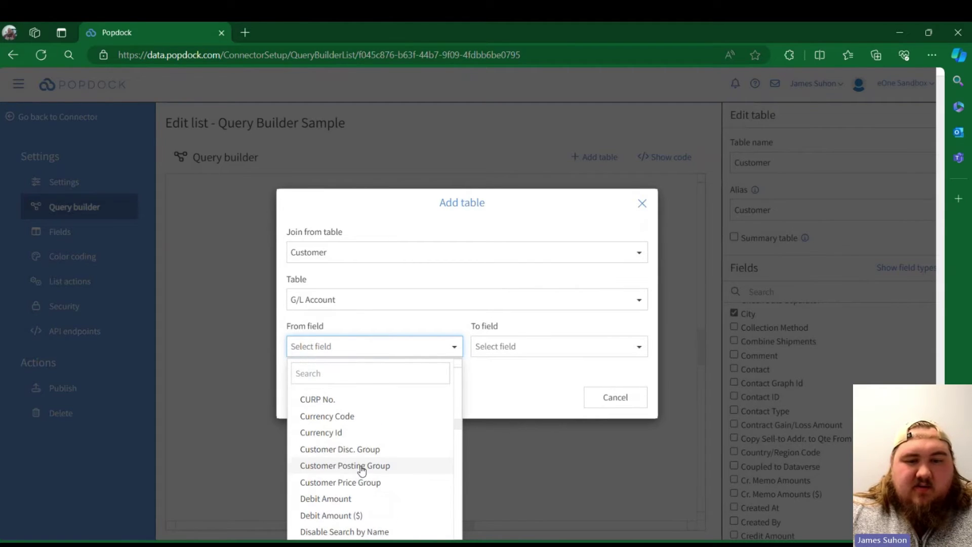
left_click(356, 372)
type("no")
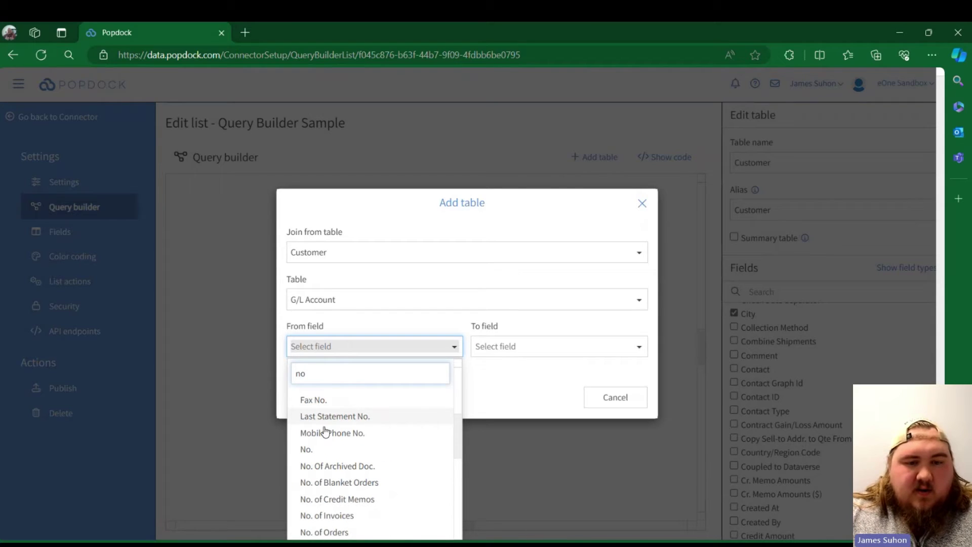
left_click(307, 450)
- Set the join's To field to G/L Account No. and add the table
left_click(529, 348)
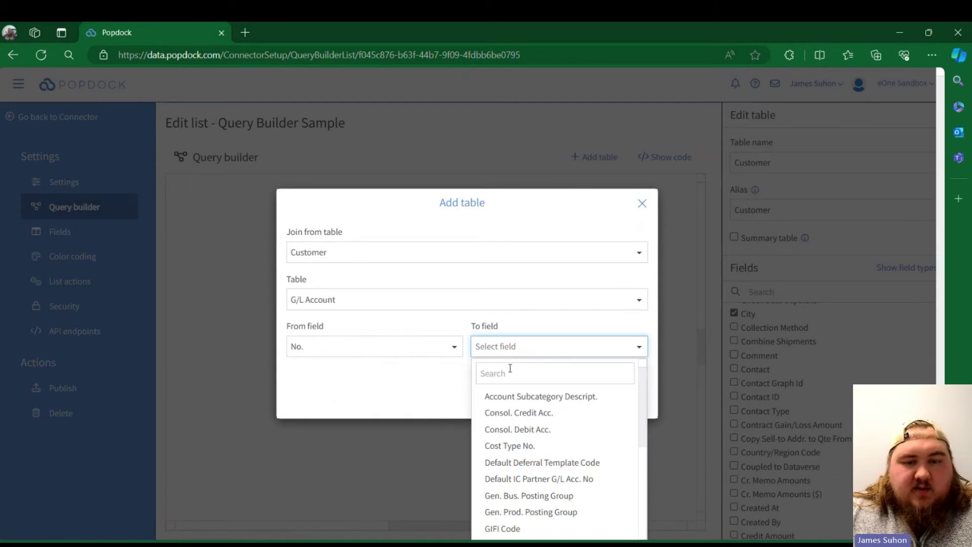
left_click(509, 372)
type("gl")
key("BackSpace")
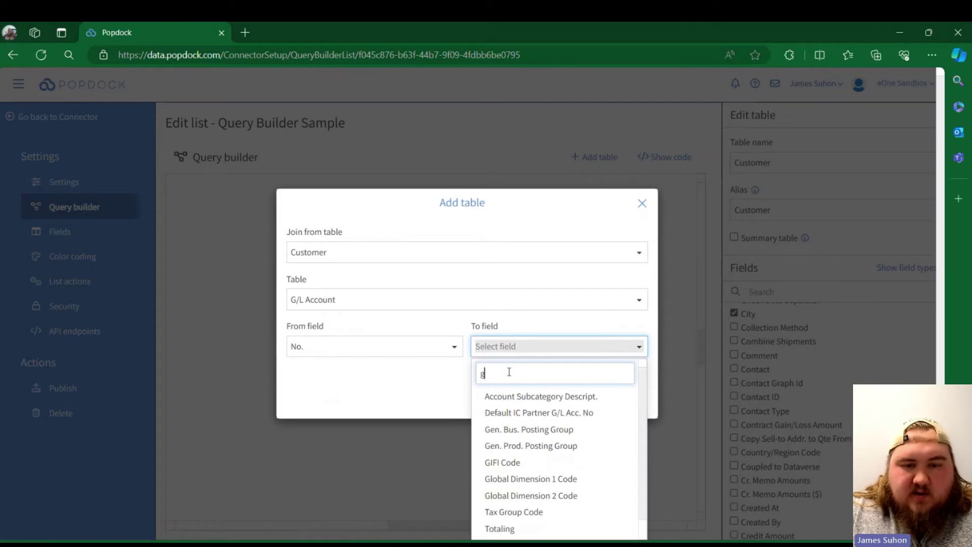
type("/l")
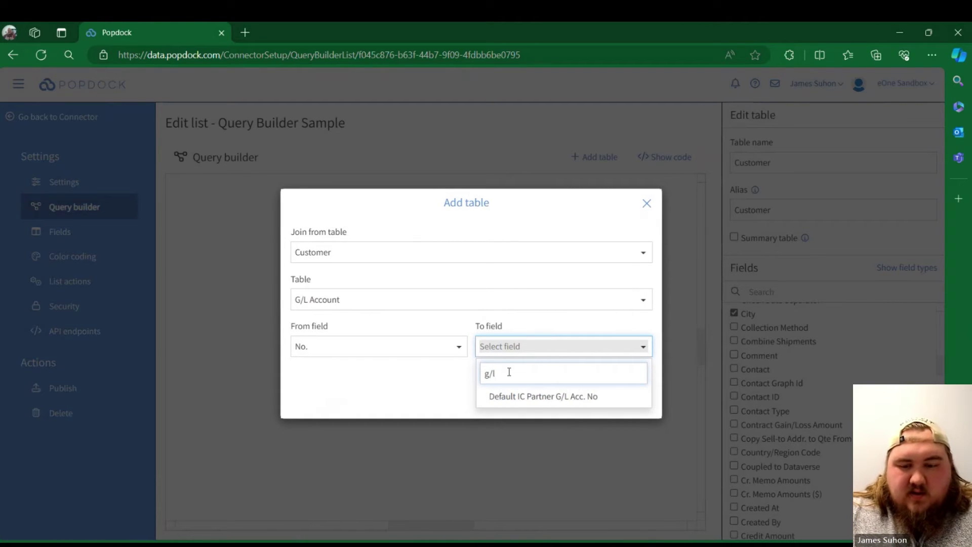
key("BackSpace")
key("BackSpace")
key("BackSpace")
type("acco")
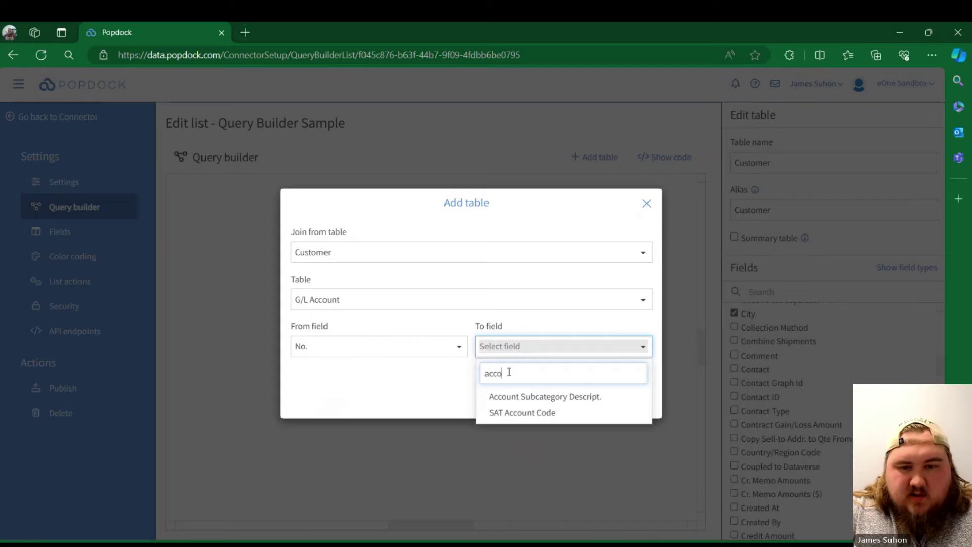
key("BackSpace")
key("BackSpace")
key("BackSpace")
key("BackSpace")
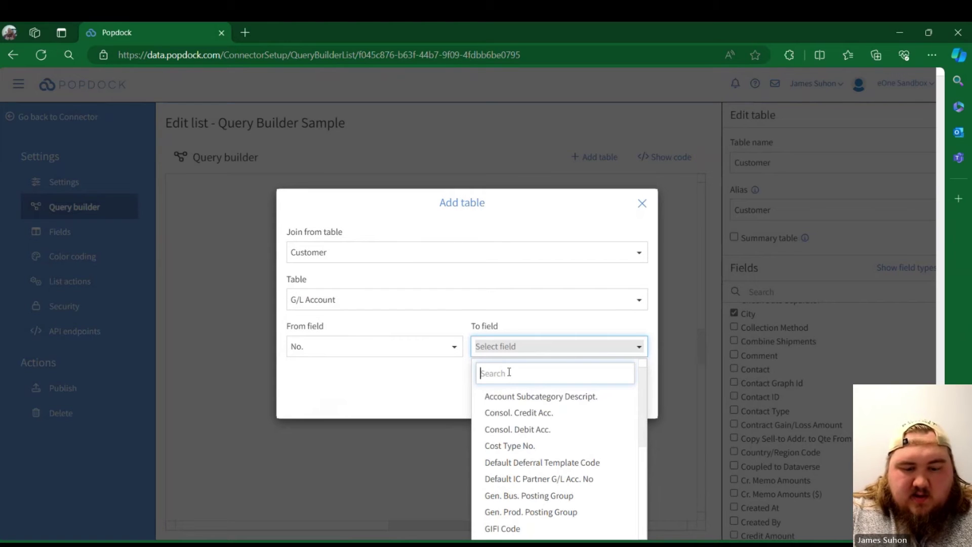
type("no")
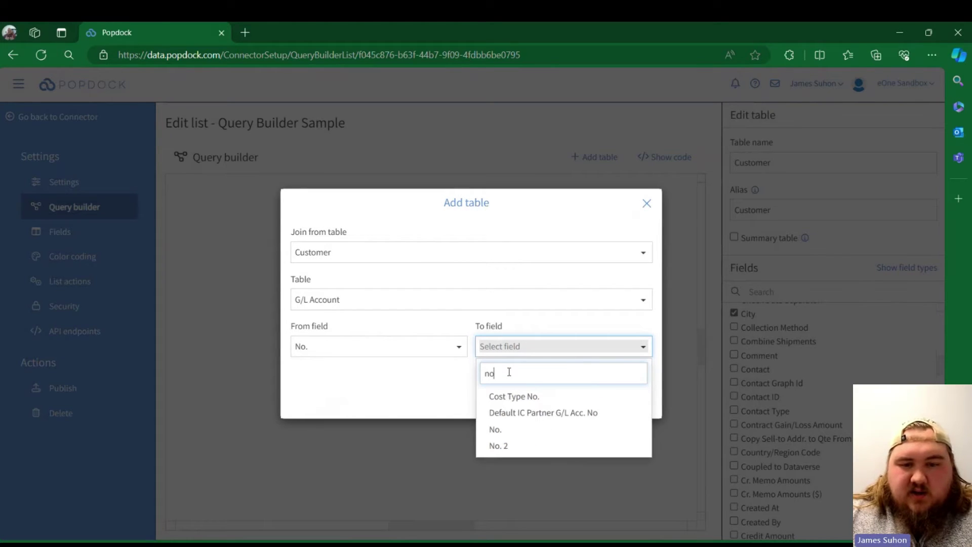
left_click(495, 429)
left_click(549, 394)
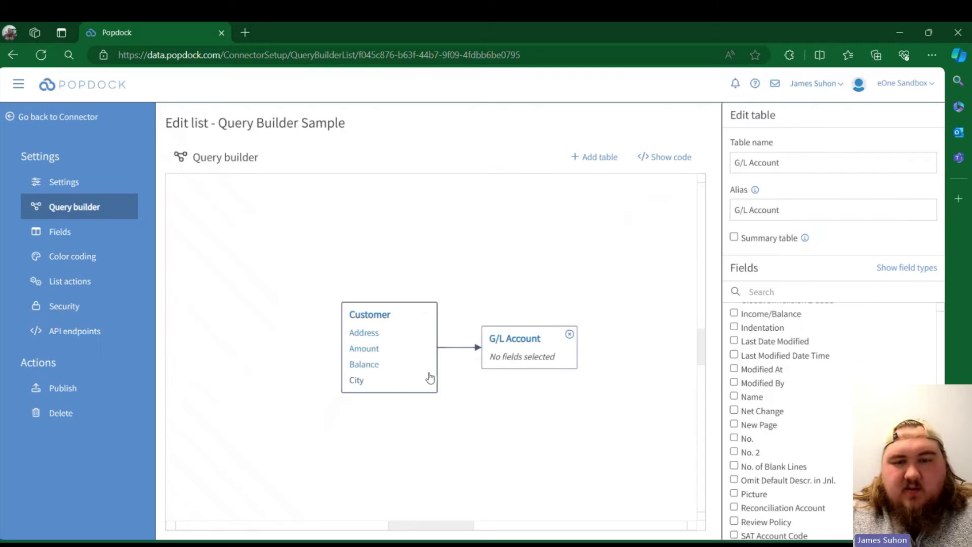
- Include G/L Account's Last Modified Date Time, No., Gen. Posting Type and Balance fields
left_click(734, 355)
left_click(735, 438)
left_click(735, 451)
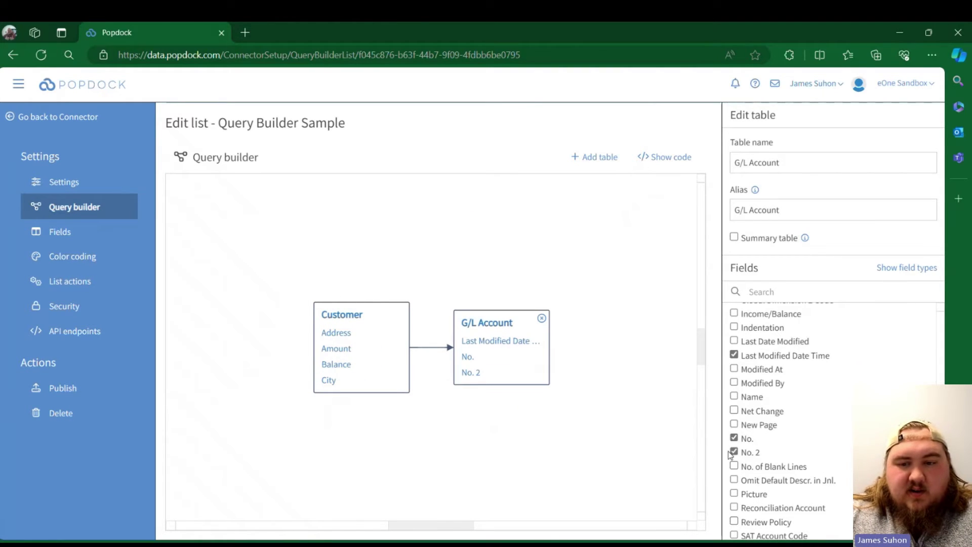
left_click(734, 452)
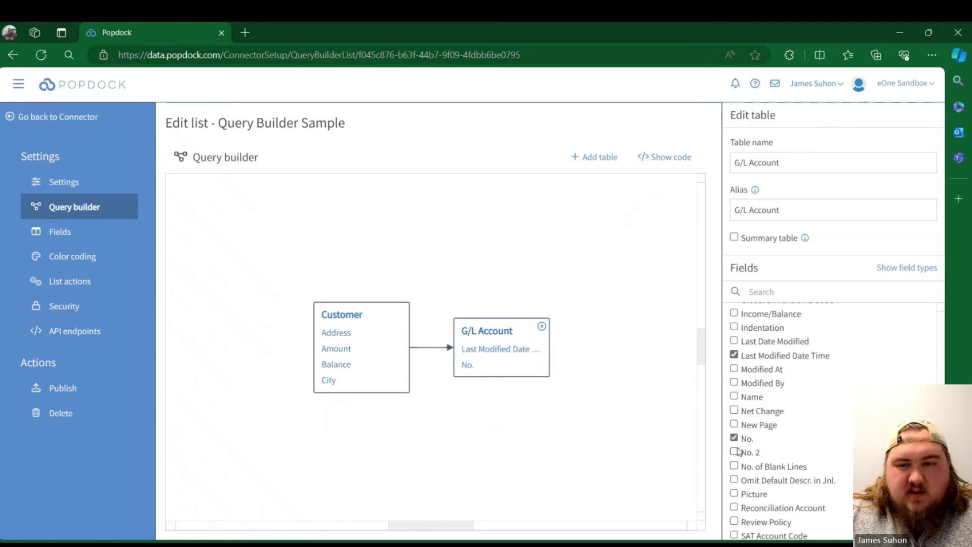
scroll(740, 394, "up", 2)
scroll(740, 394, "up", 1)
left_click(734, 349)
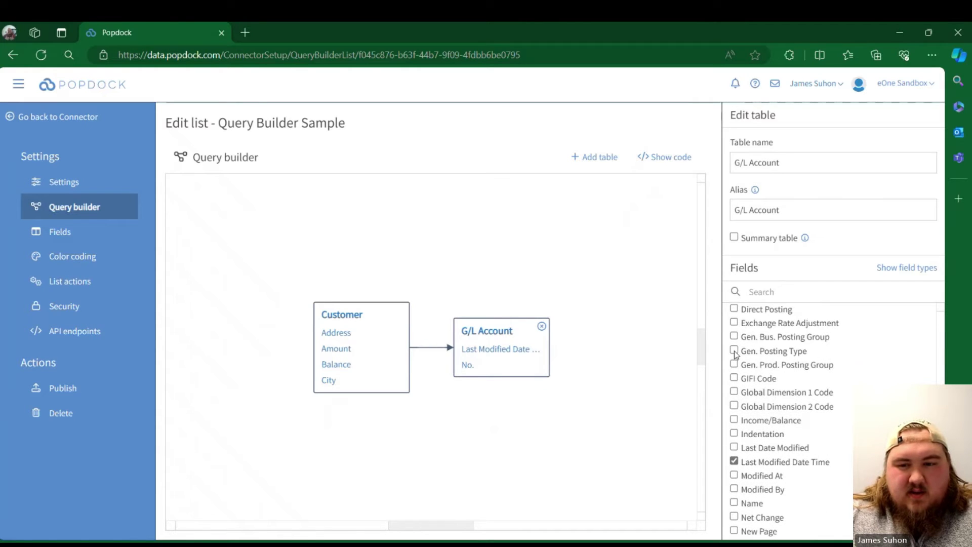
scroll(737, 346, "up", 4)
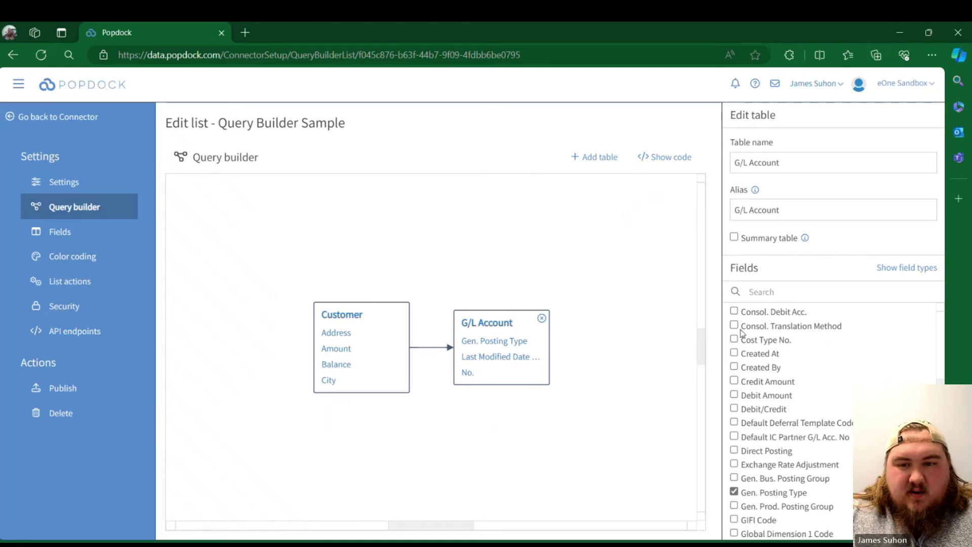
scroll(742, 335, "up", 5)
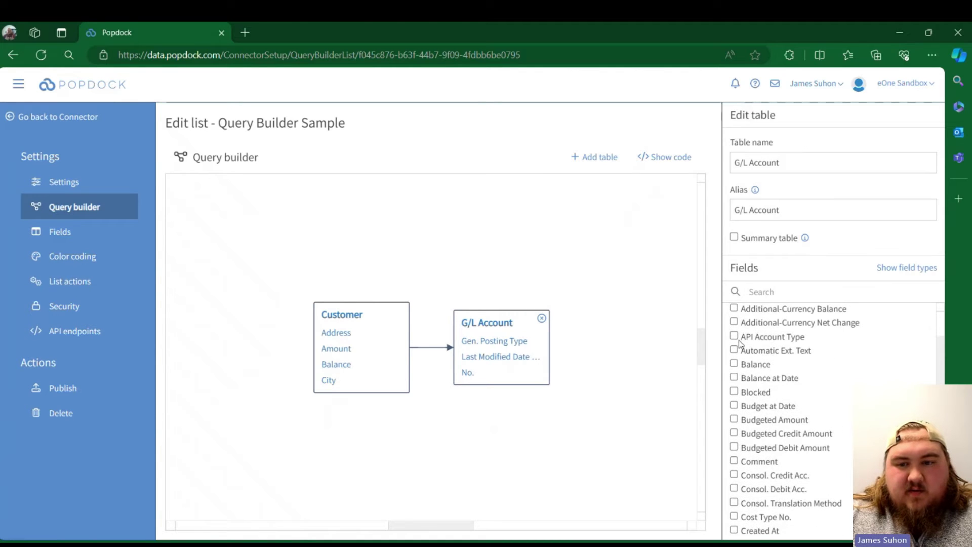
left_click(734, 363)
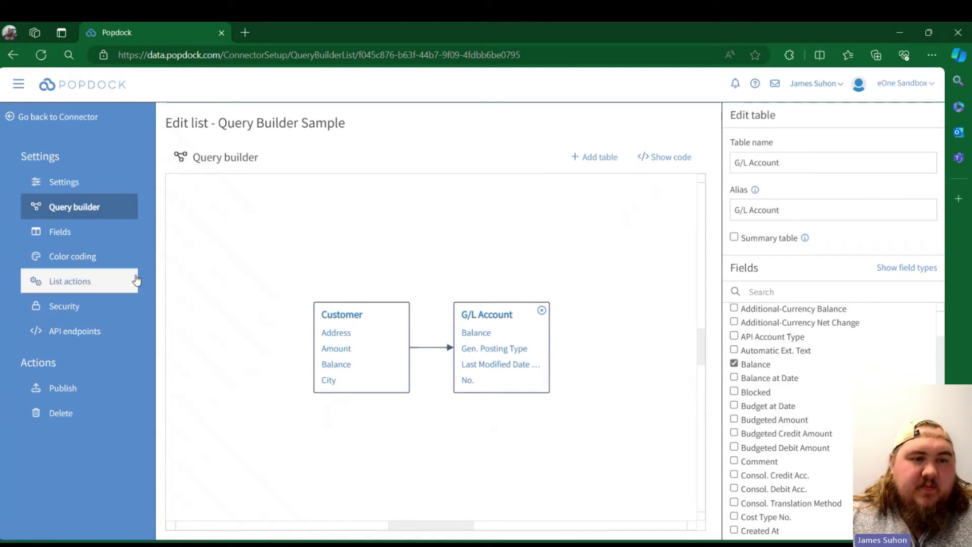
left_click(92, 233)
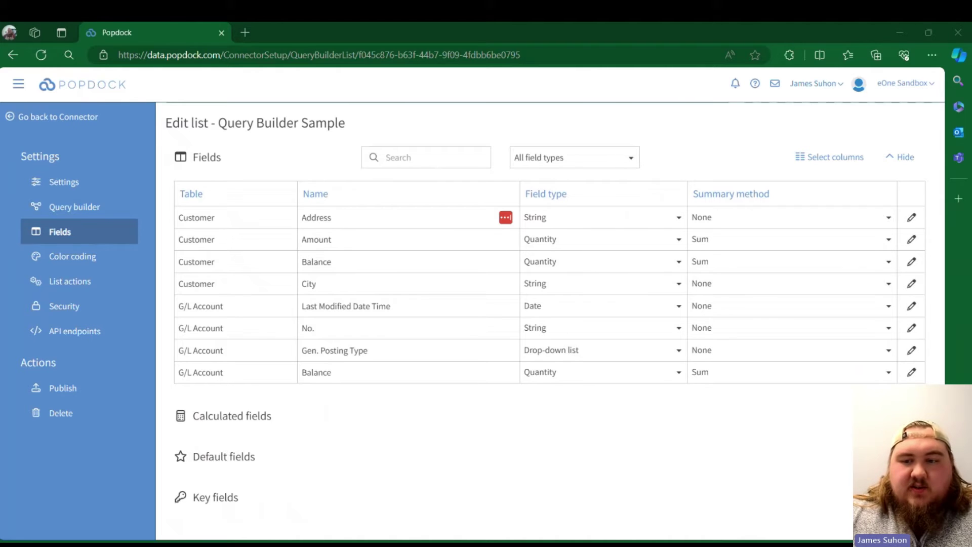
- Add all eight fields, Address through No., as the list's default fields
left_click(610, 457)
scroll(412, 468, "down", 1)
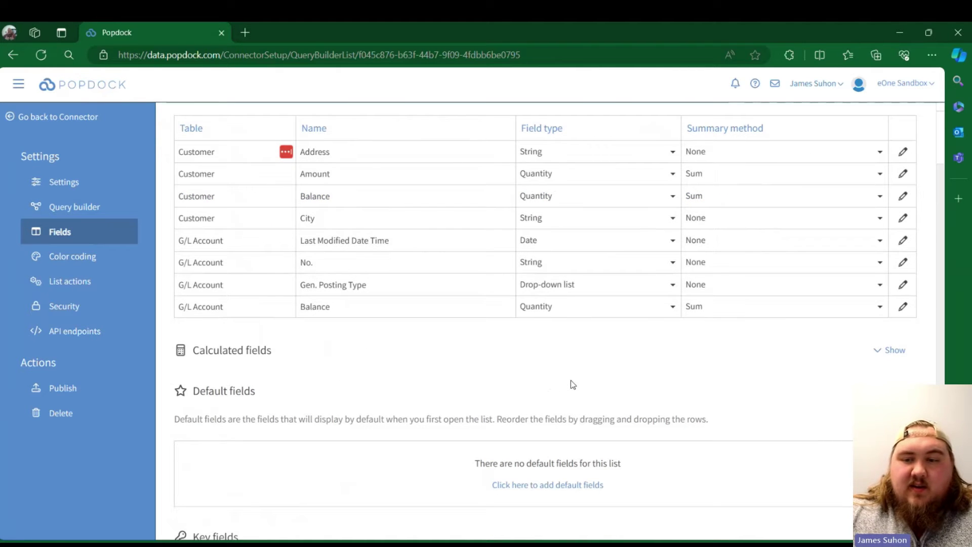
left_click(538, 485)
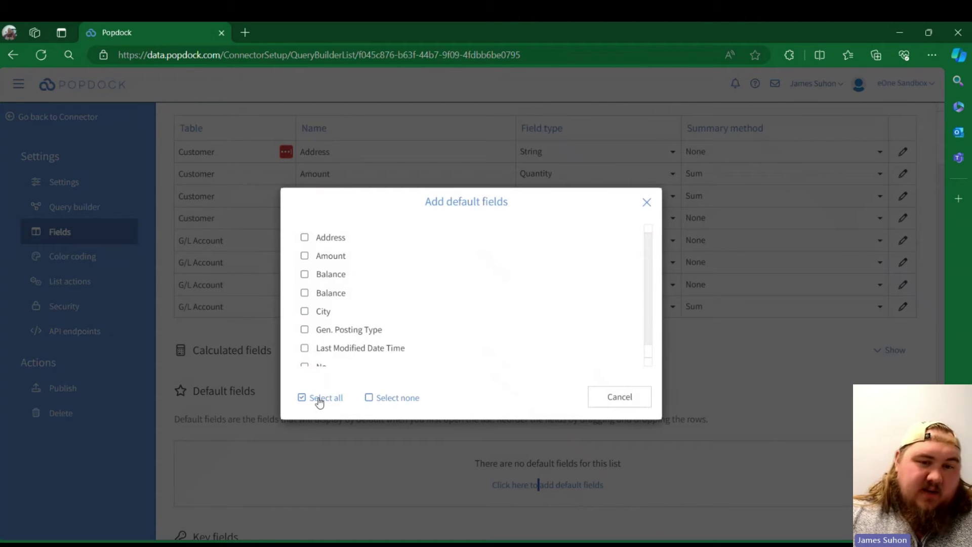
left_click(322, 398)
left_click(545, 399)
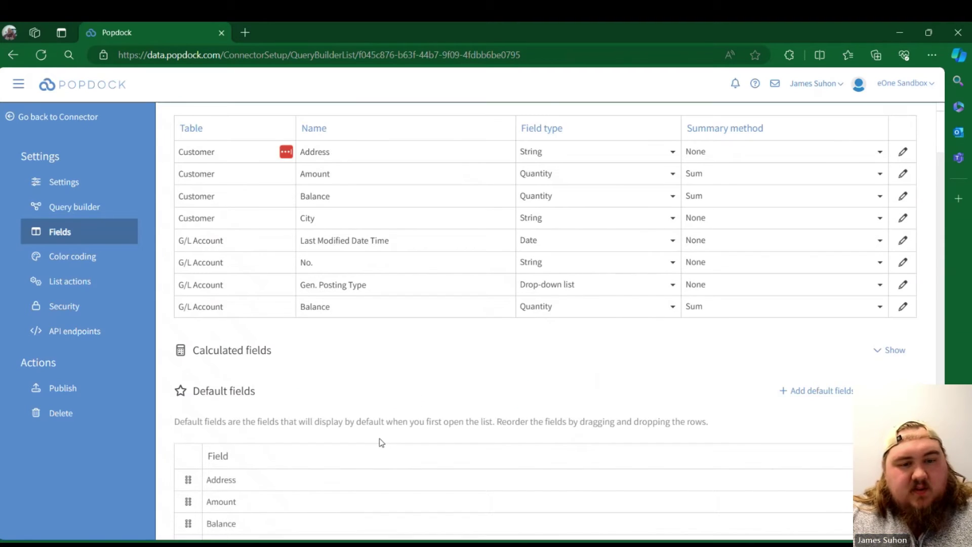
scroll(380, 442, "down", 3)
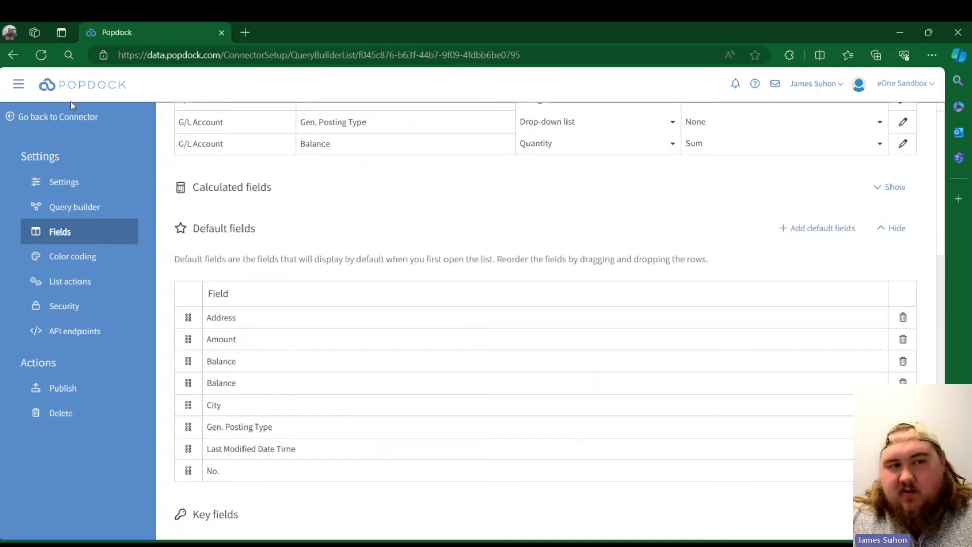
- View the James Sandbox 2.0 extension Resources, where Query Builder Sample shows unpublished changes
left_click(27, 119)
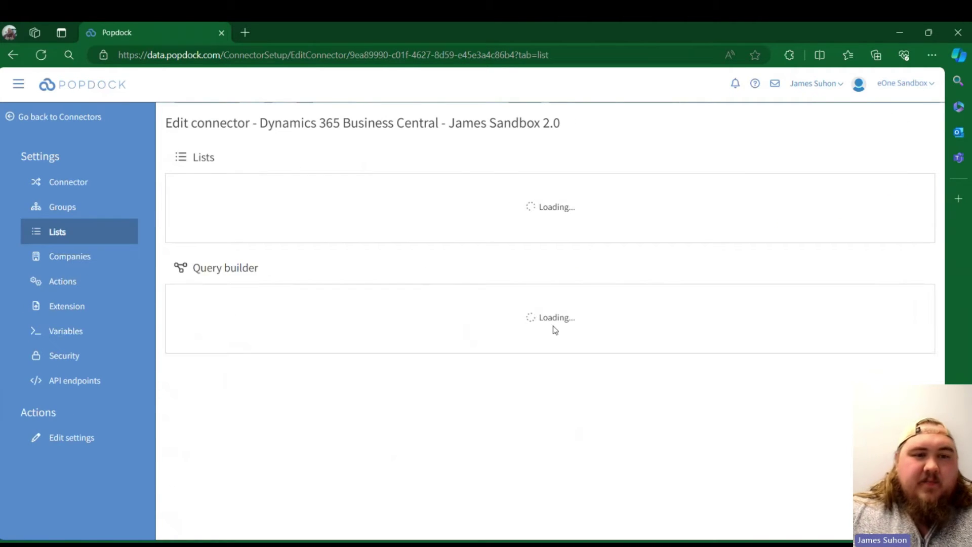
left_click(94, 312)
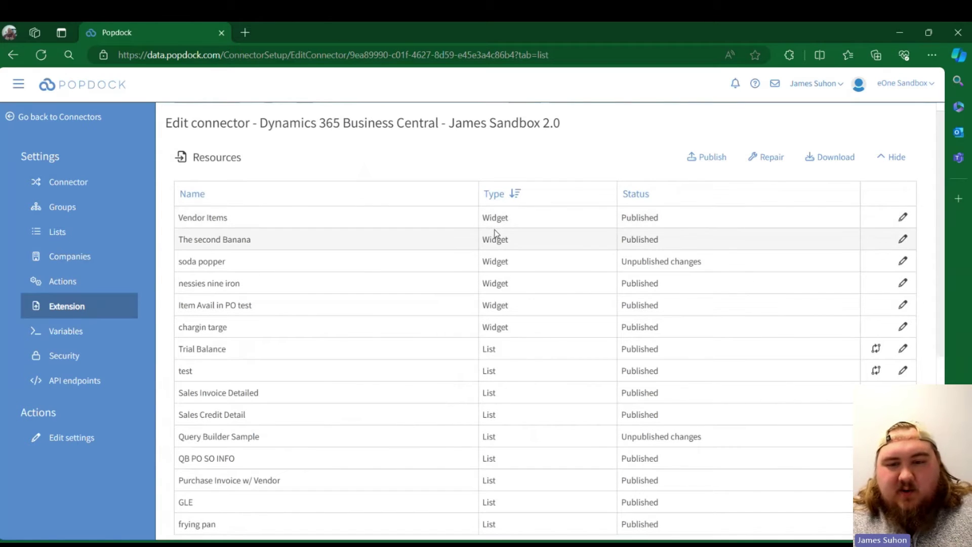
scroll(495, 229, "down", 3)
scroll(497, 233, "down", 3)
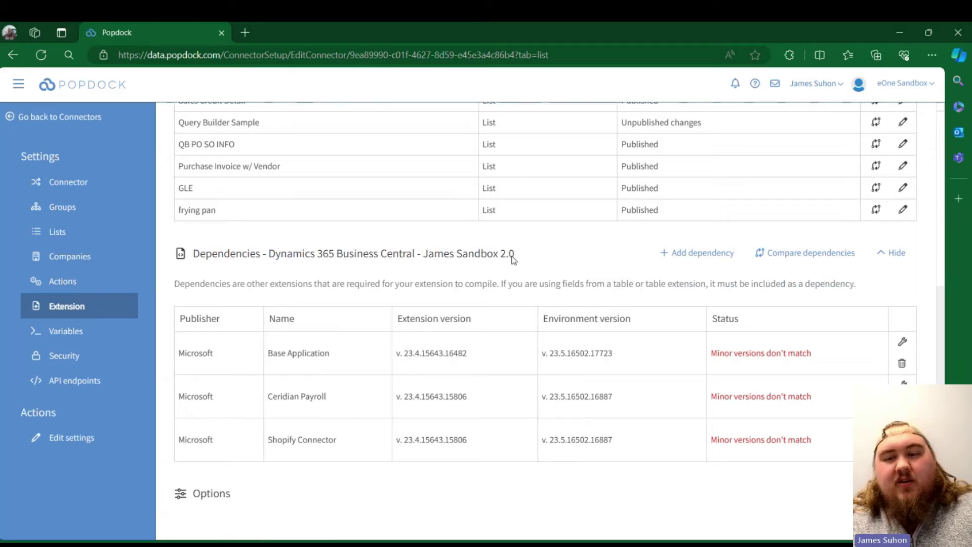
scroll(527, 271, "up", 6)
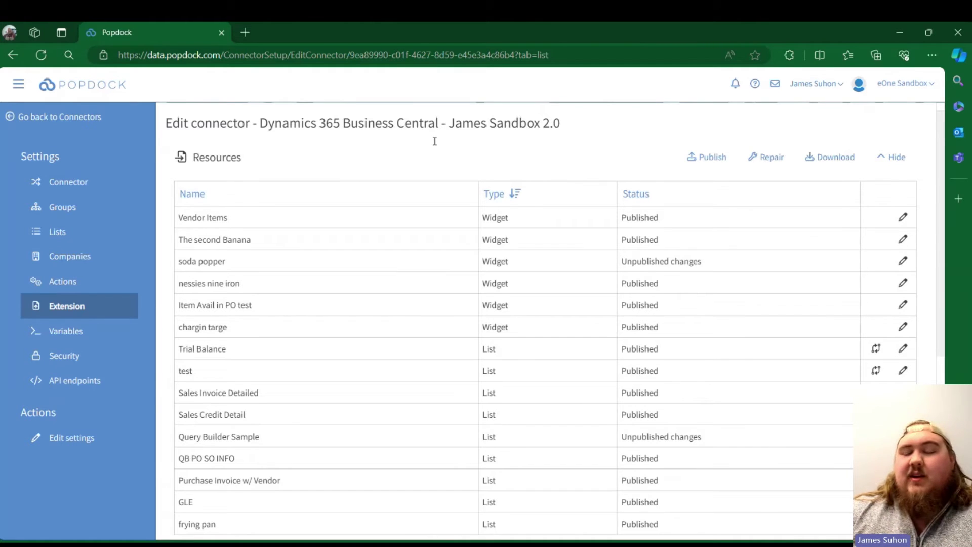
scroll(433, 141, "down", 6)
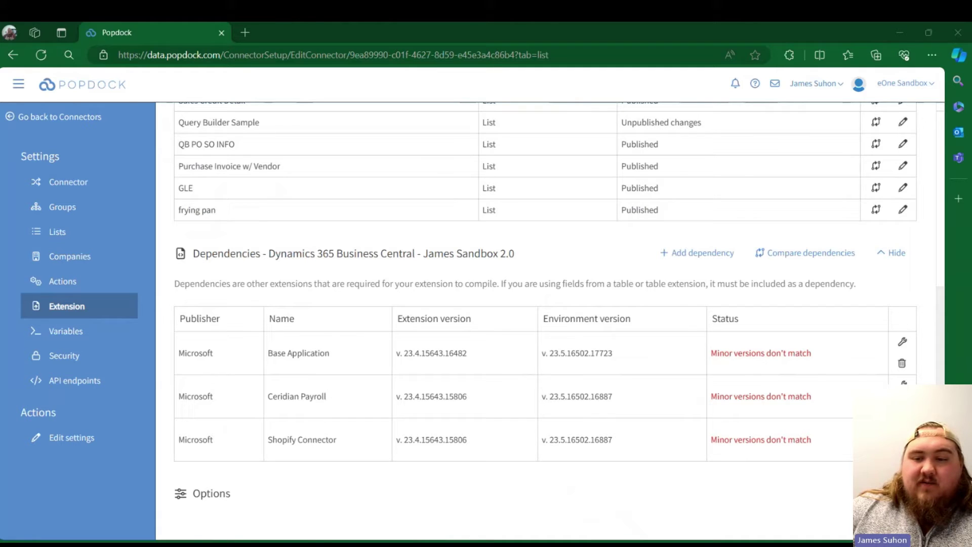
scroll(662, 419, "down", 2)
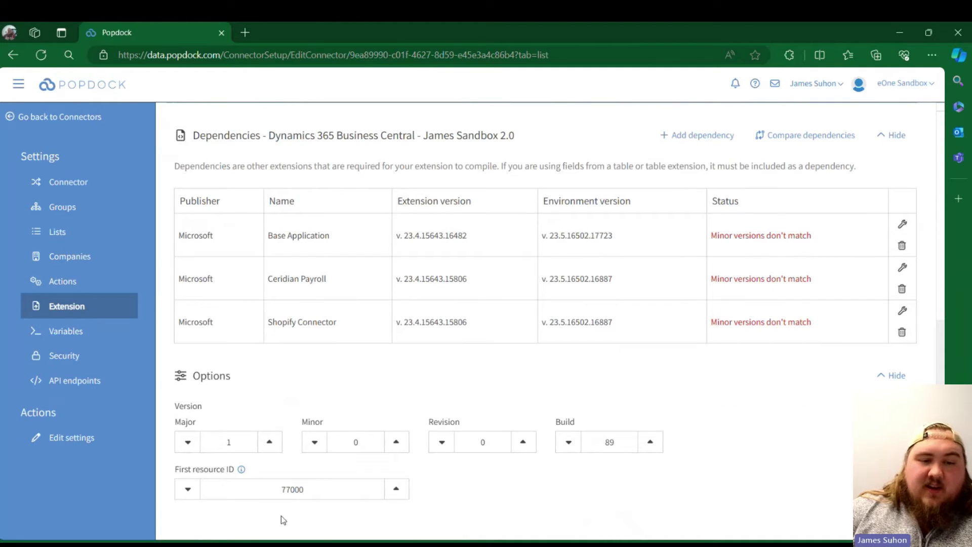
scroll(582, 228, "up", 15)
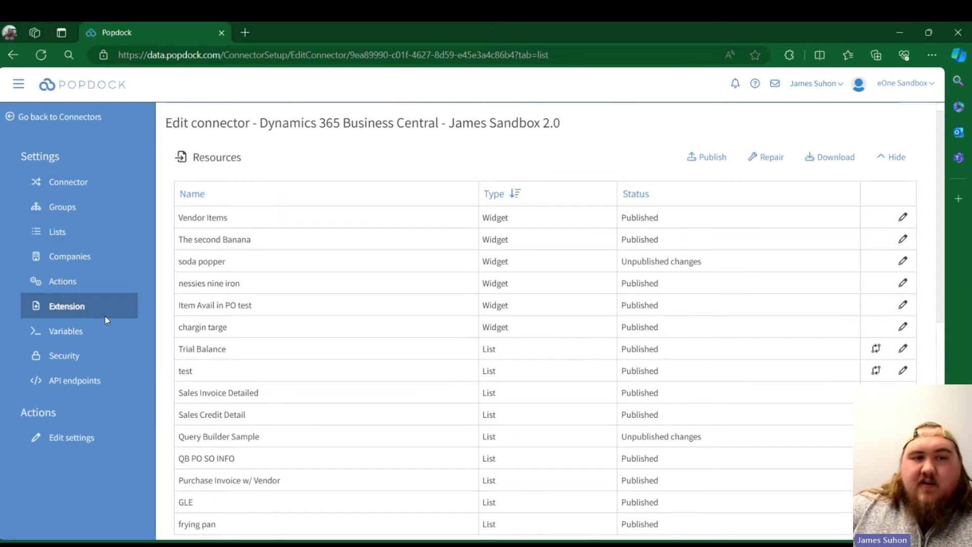
- Review the James Prod 2.0 connector's connection settings, including Is sandbox, and cancel unchanged
left_click(76, 119)
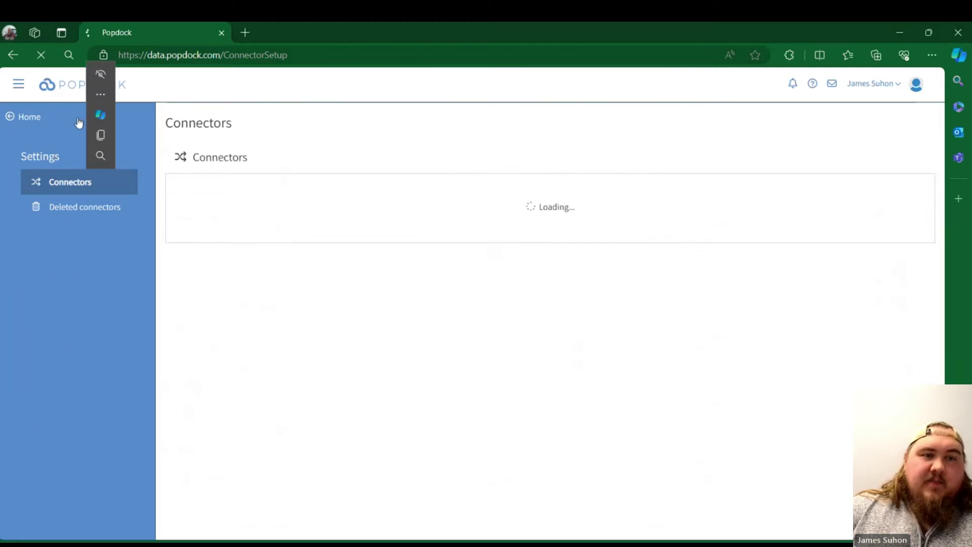
scroll(555, 364, "down", 6)
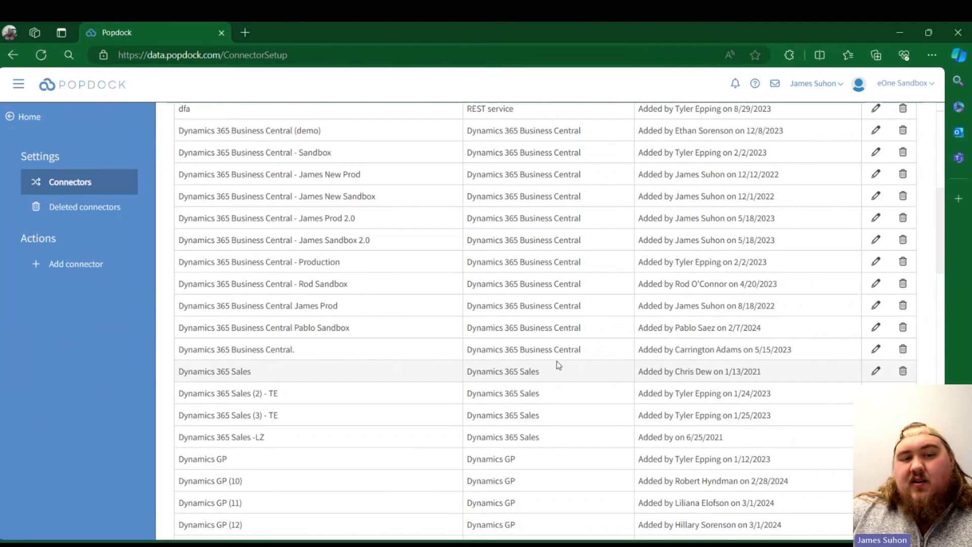
left_click(876, 218)
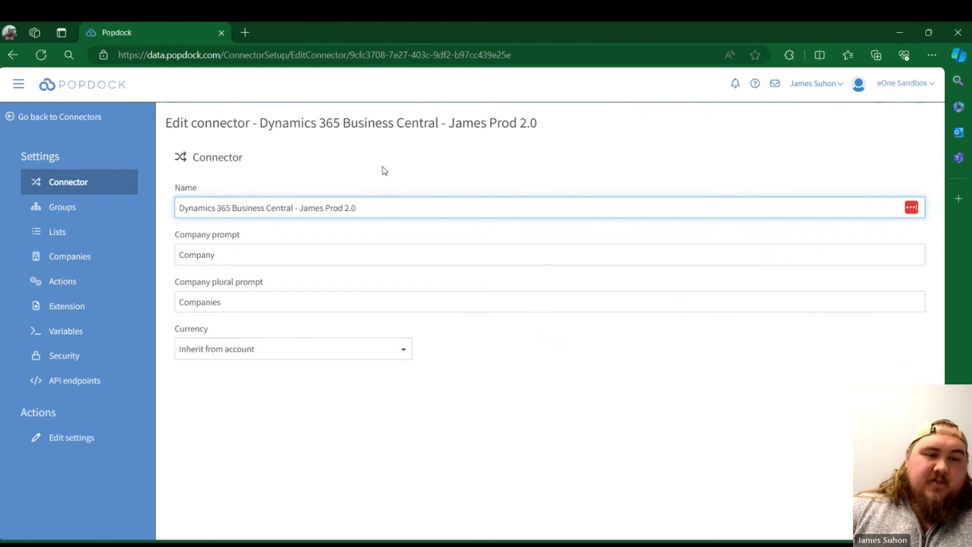
left_click(86, 443)
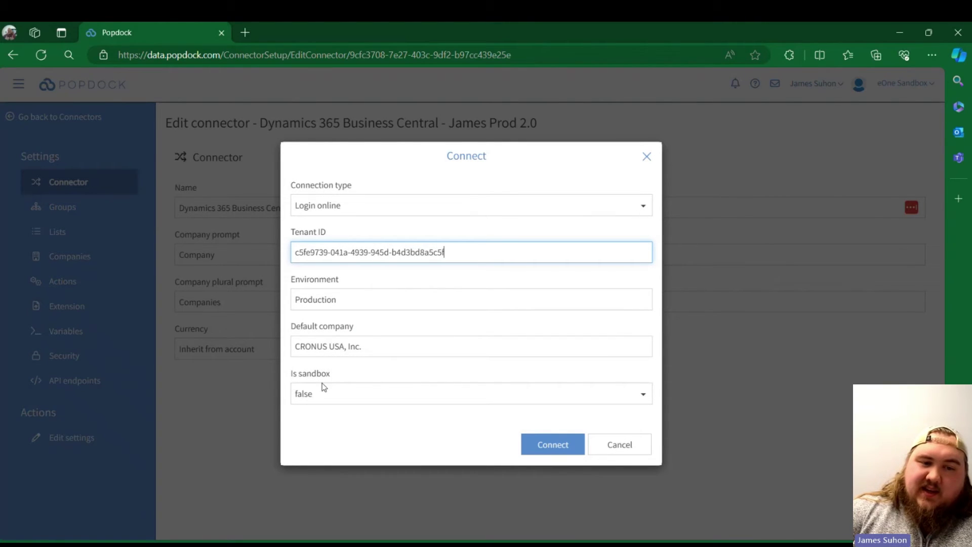
left_click_drag(336, 378, 291, 375)
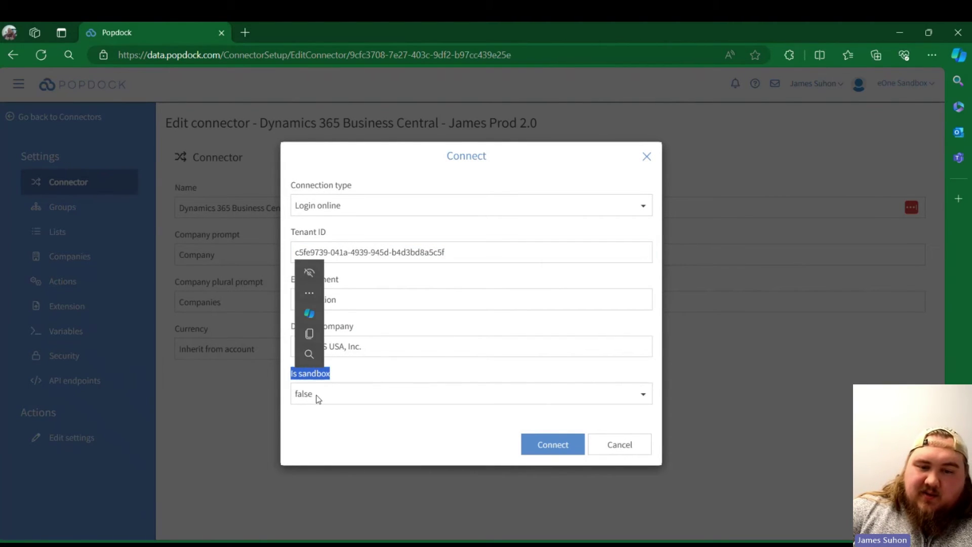
left_click(618, 448)
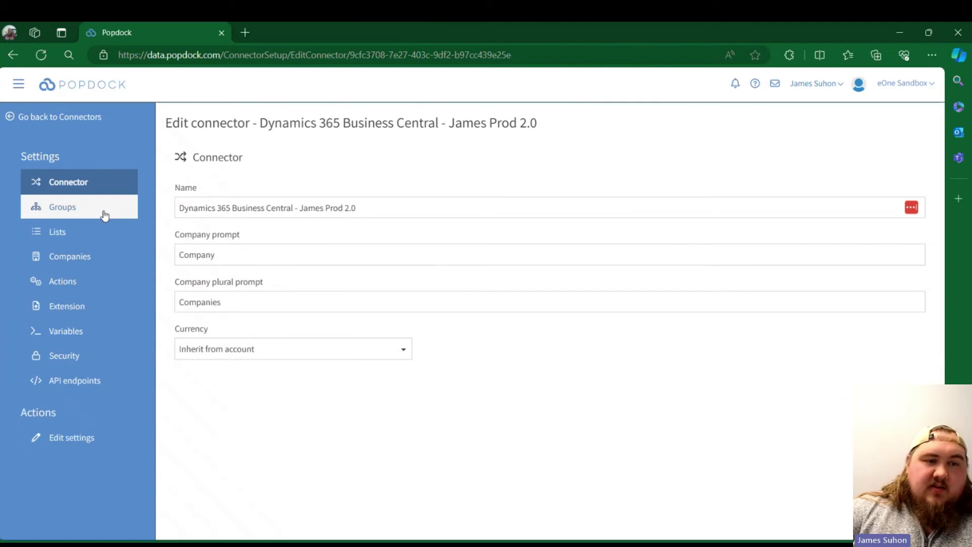
- Show James Prod 2.0's Lists and Custom lists, scrolling through entries like Accounts, GLE, Sales Invoice Detailed
left_click(75, 230)
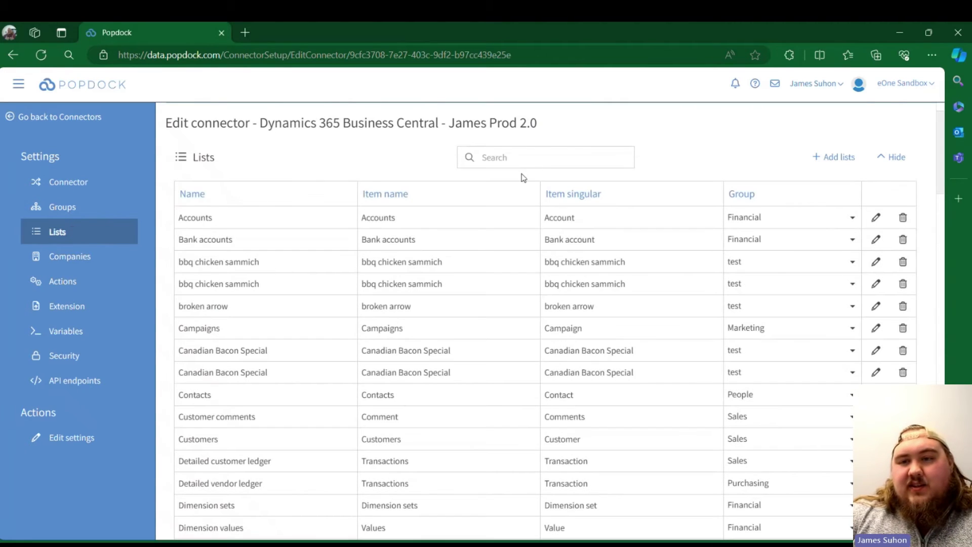
left_click(895, 159)
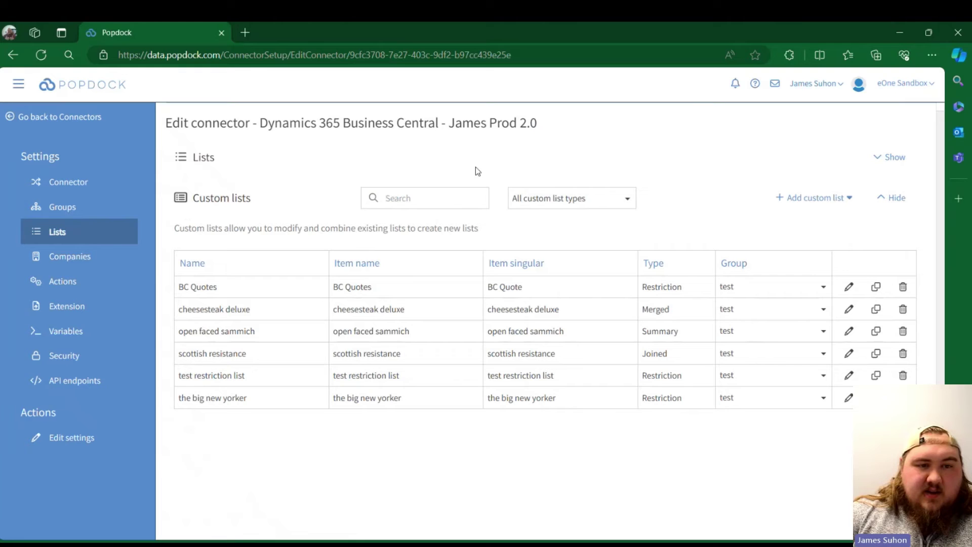
left_click(892, 197)
left_click(903, 198)
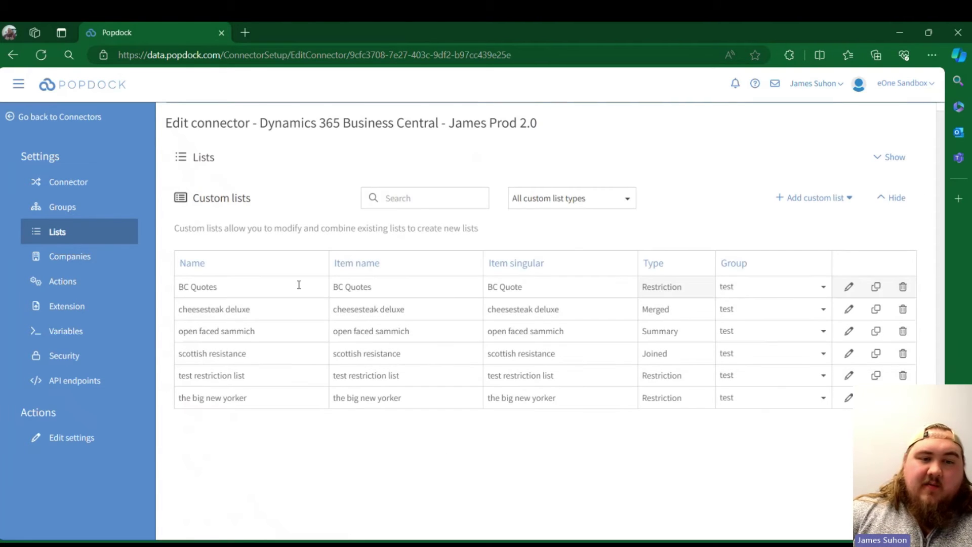
left_click(889, 157)
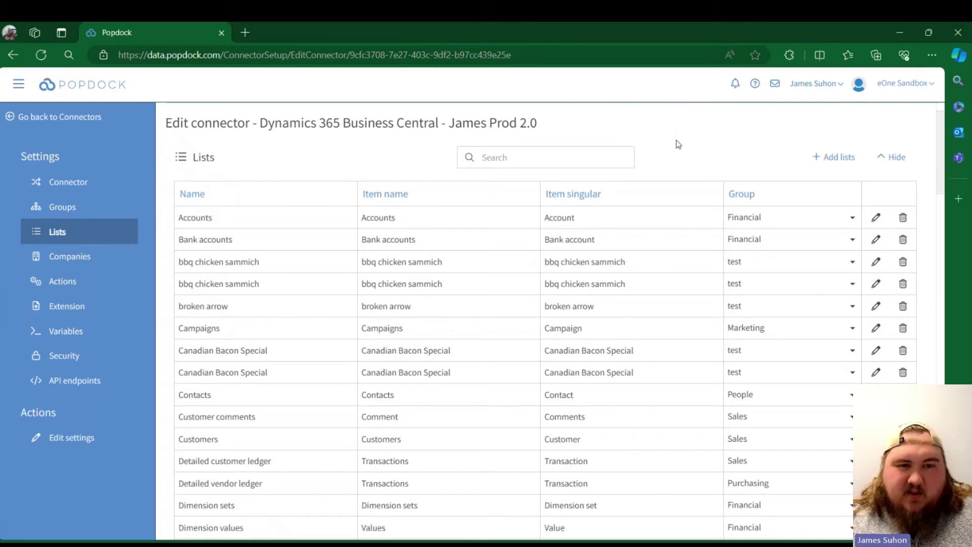
scroll(284, 296, "down", 4)
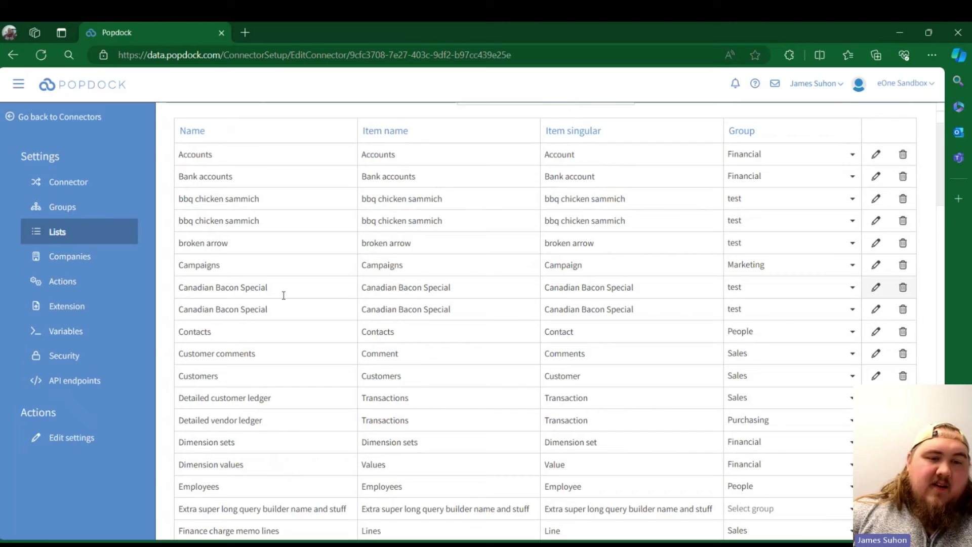
scroll(286, 300, "down", 5)
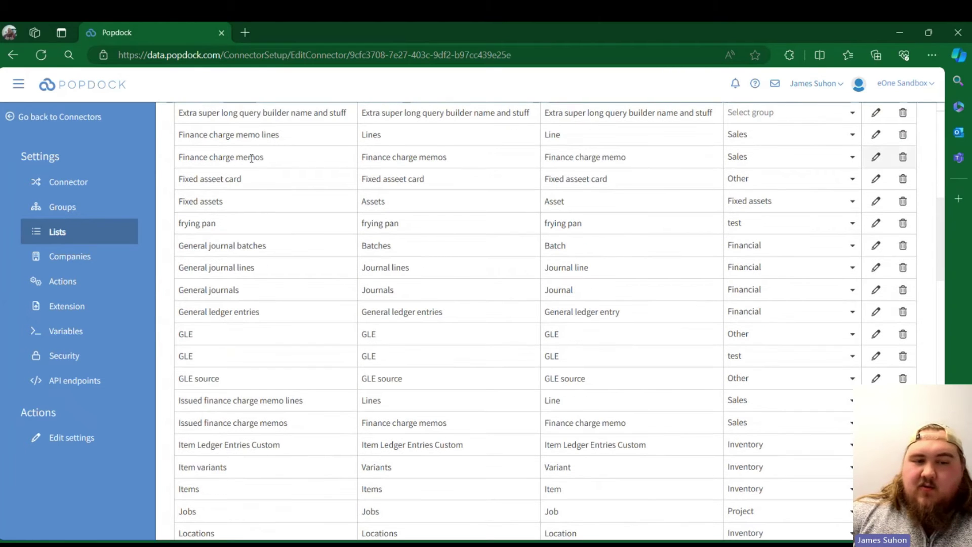
scroll(264, 217, "down", 5)
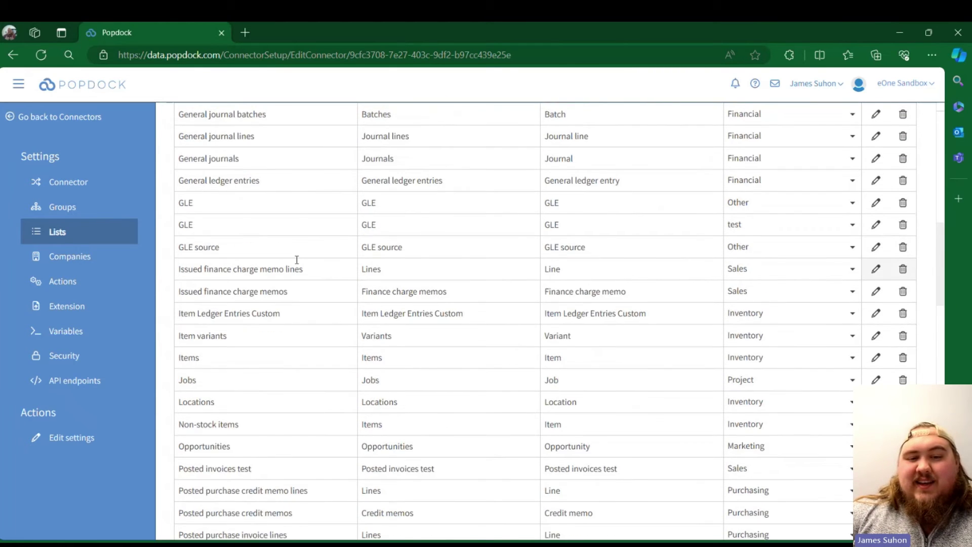
scroll(353, 342, "down", 8)
scroll(352, 385, "up", 11)
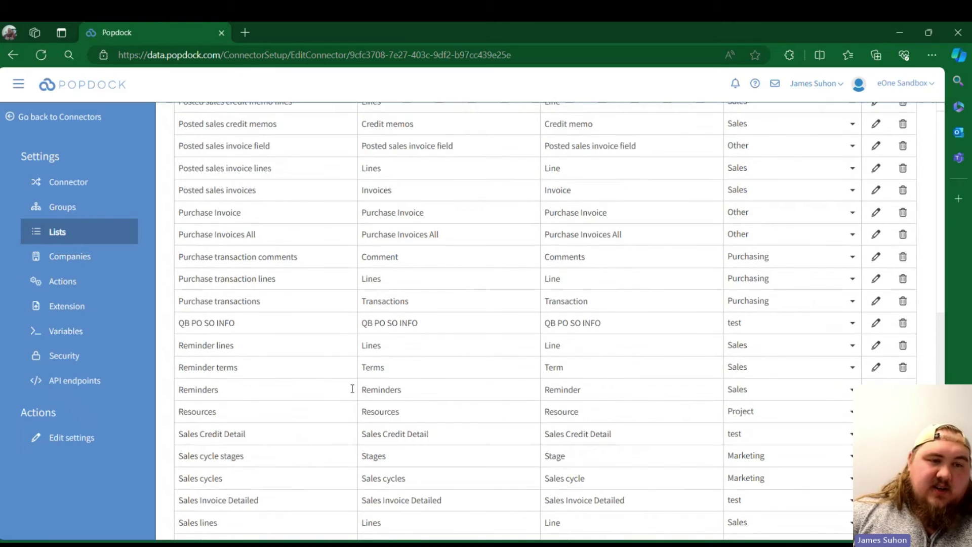
scroll(355, 383, "up", 10)
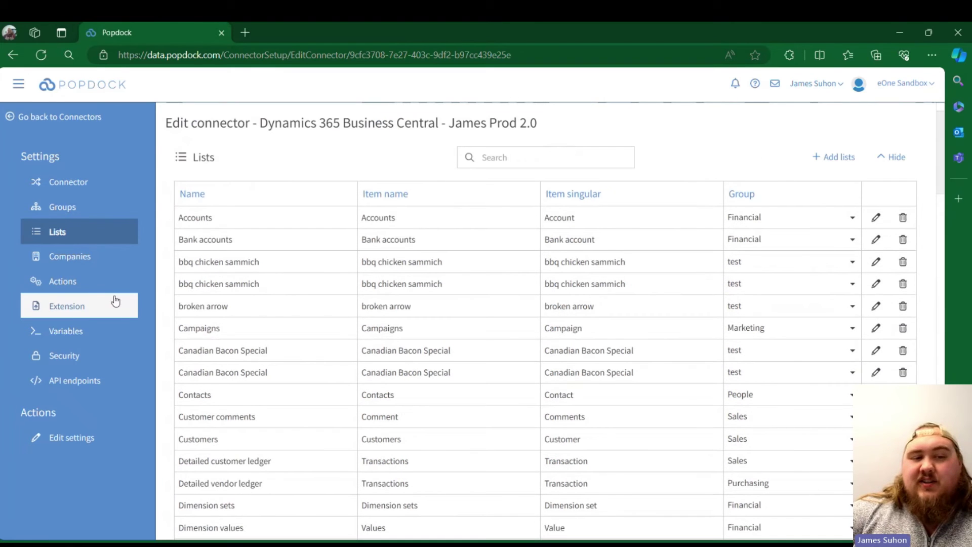
- Open the James Prod 2.0 connector's Extension page and review the sandbox connector help
left_click(96, 306)
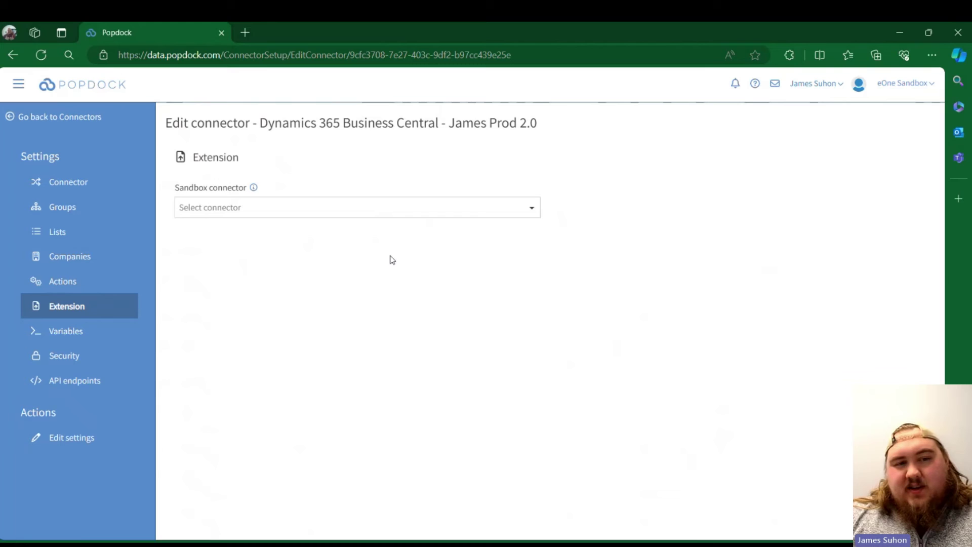
left_click(254, 188)
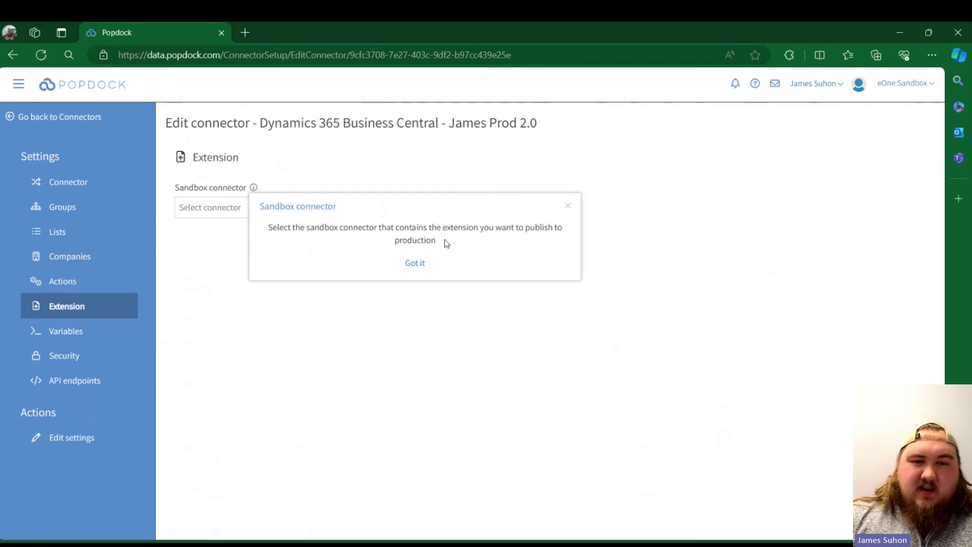
left_click_drag(389, 247, 267, 236)
left_click(311, 263)
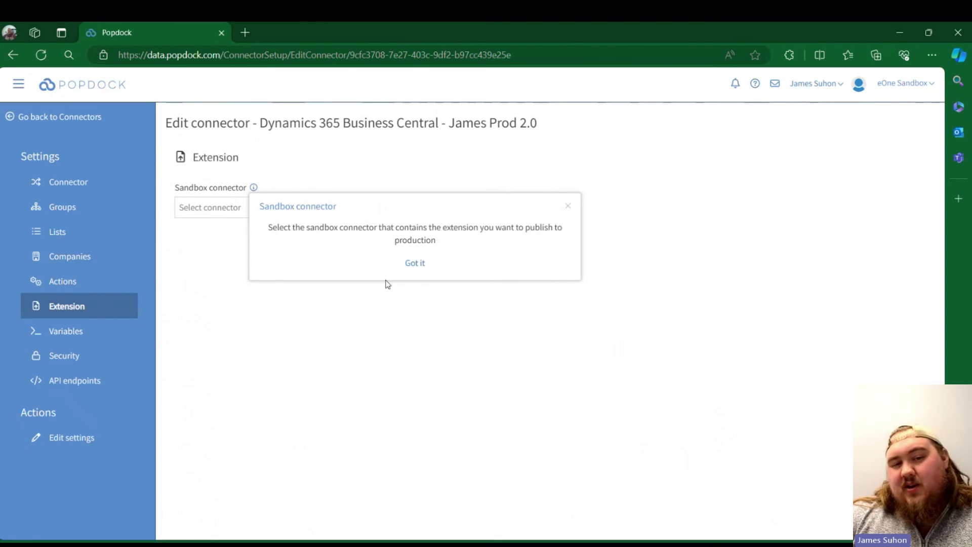
left_click(417, 270)
- Link Dynamics 365 Business Central - James Sandbox 2.0 as the sandbox connector
left_click(342, 210)
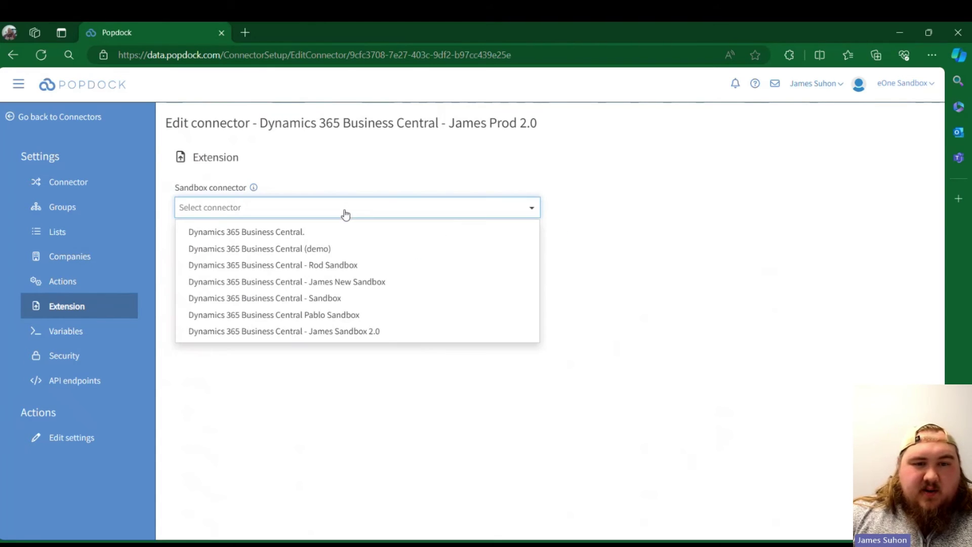
left_click_drag(354, 332, 353, 329)
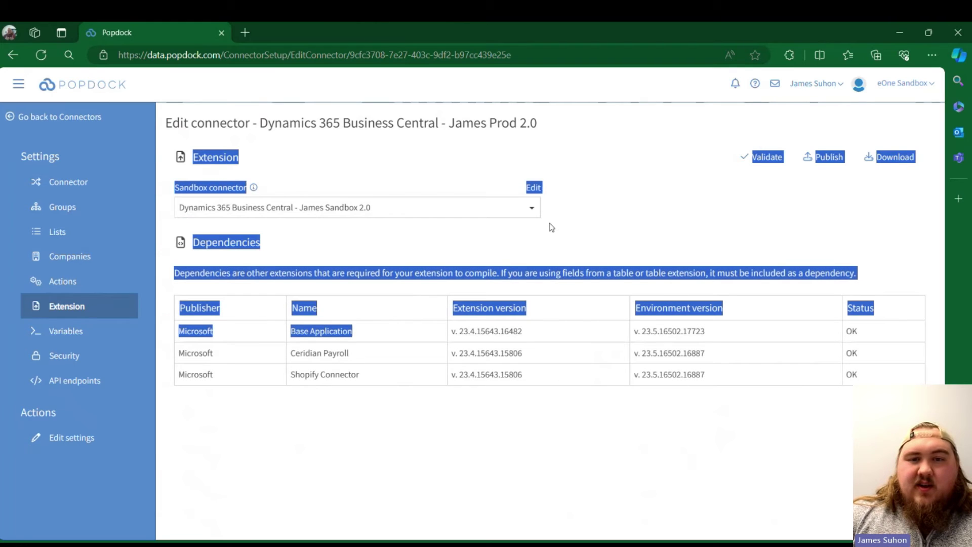
left_click(408, 377)
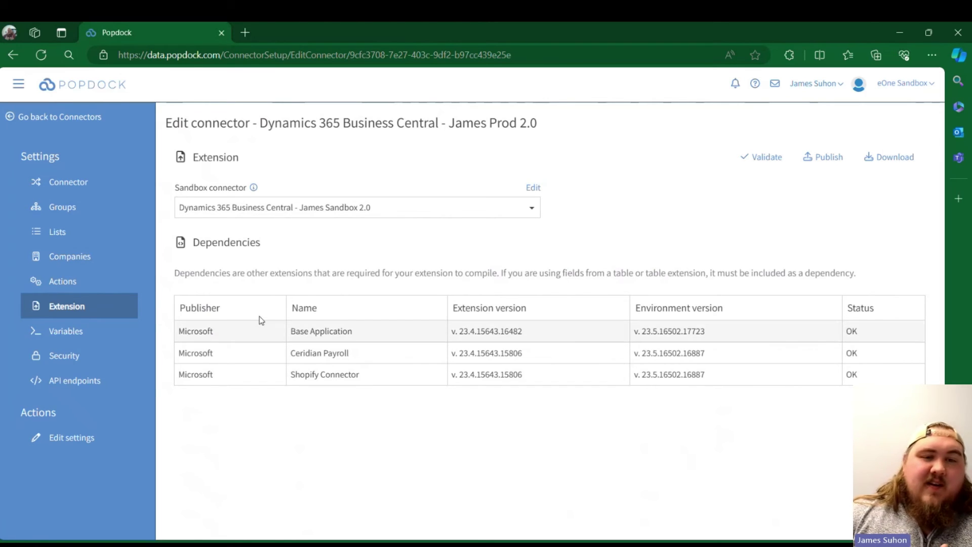
- Show the James Prod 2.0 Lists page, scrolling down to Custom lists and back up
left_click(96, 237)
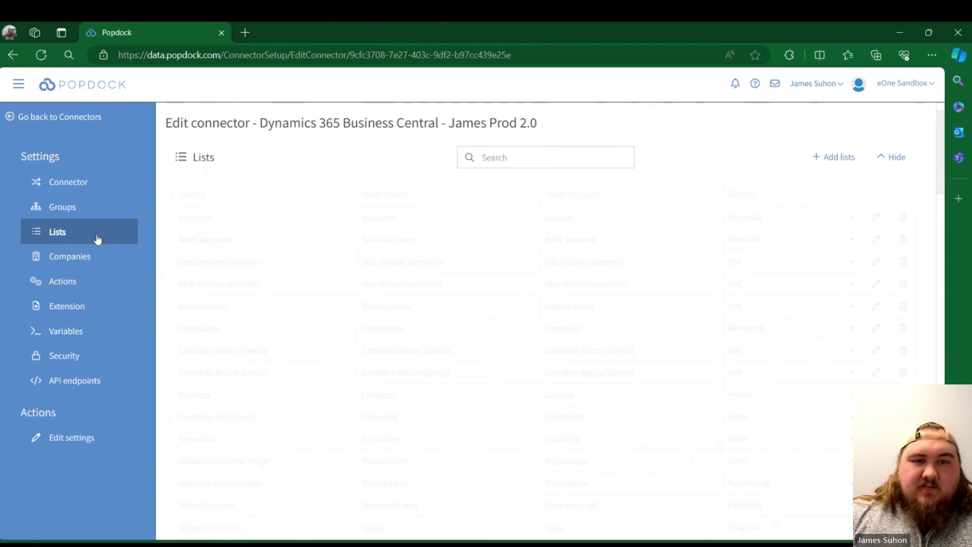
scroll(479, 256, "down", 3)
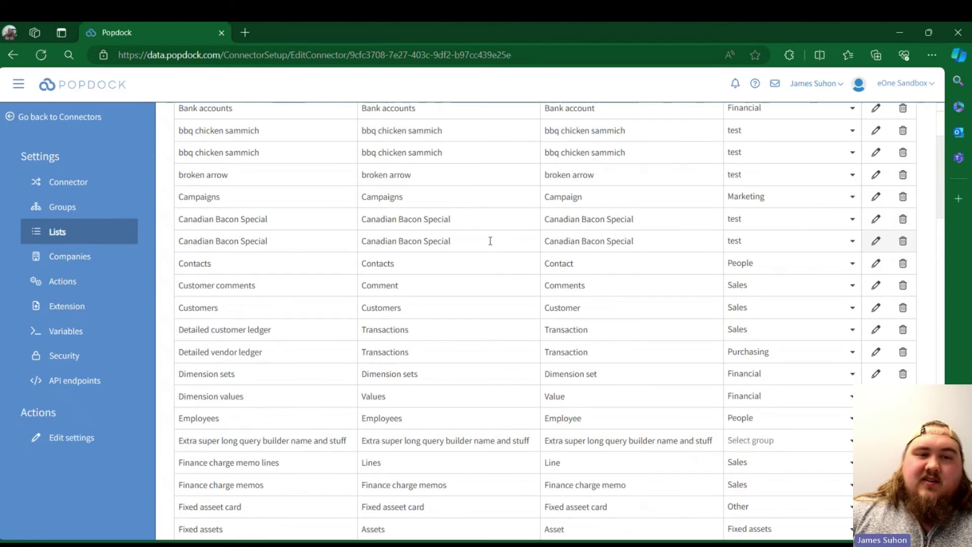
scroll(406, 378, "down", 10)
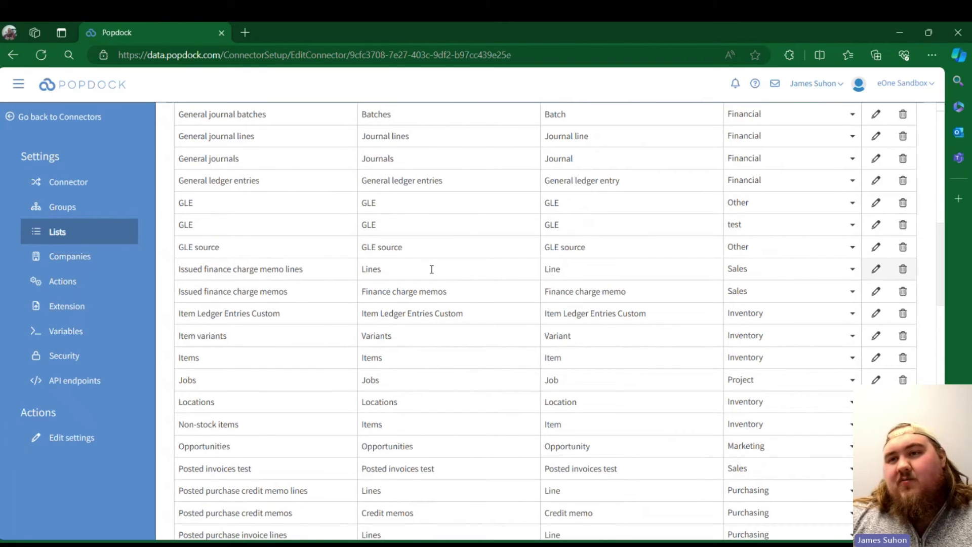
scroll(435, 253, "down", 15)
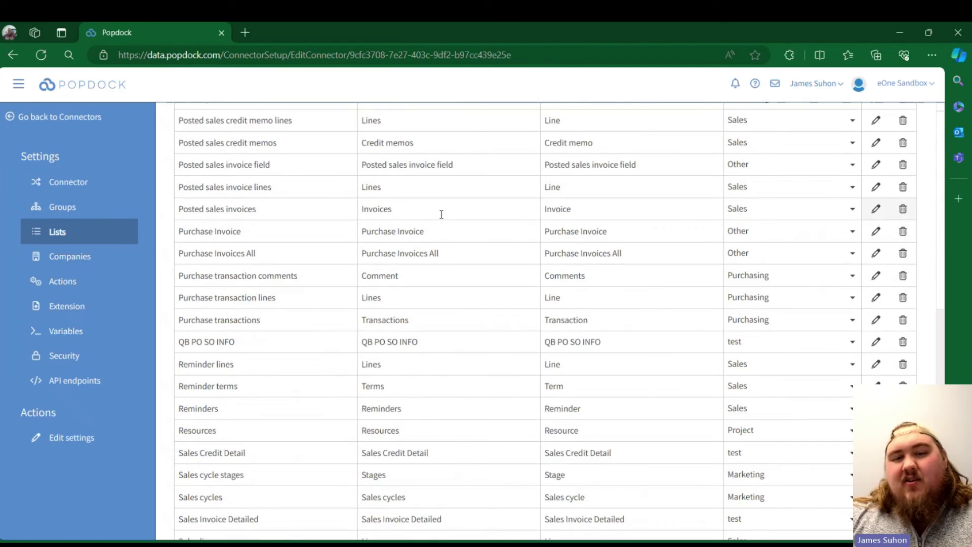
scroll(449, 248, "down", 6)
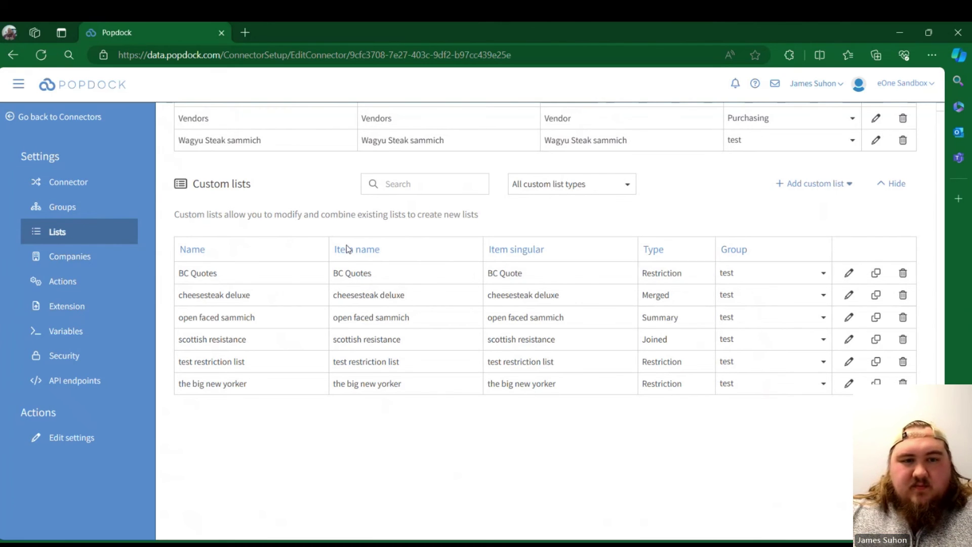
scroll(330, 273, "up", 8)
scroll(330, 272, "up", 10)
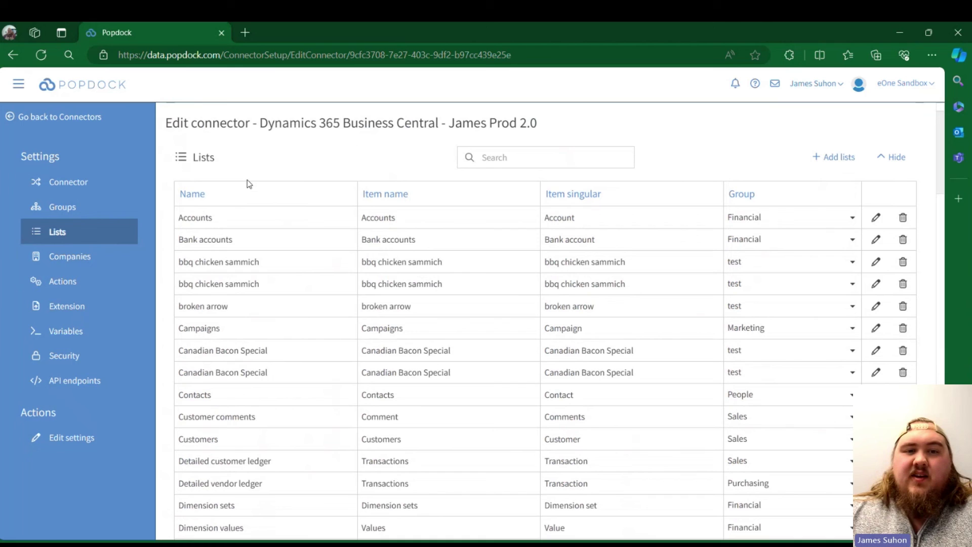
- Go back to the Connectors page and scroll through all connectors
left_click(74, 117)
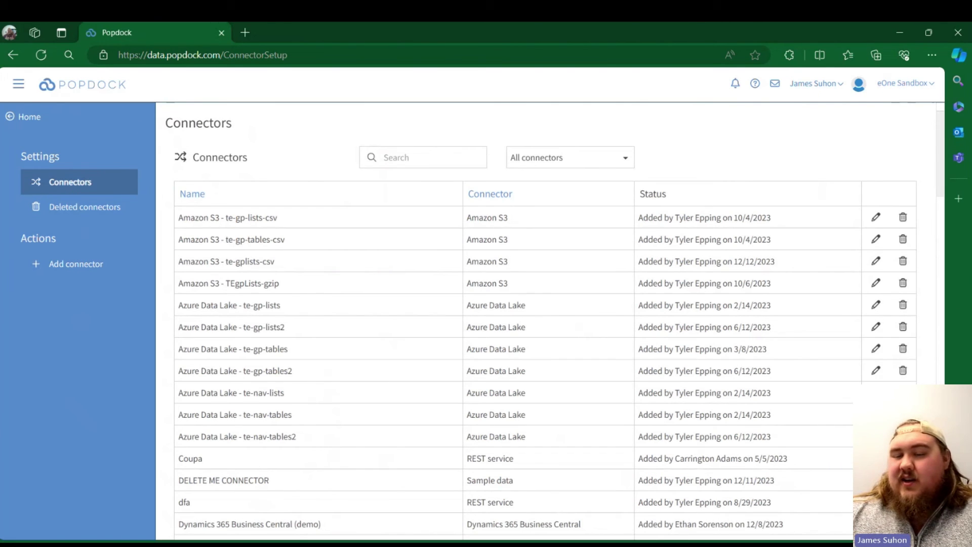
scroll(542, 211, "down", 5)
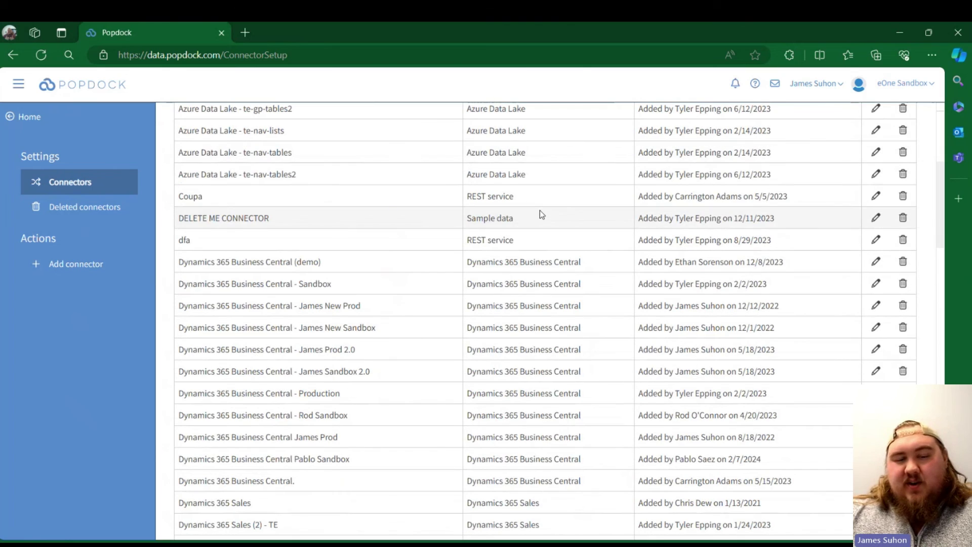